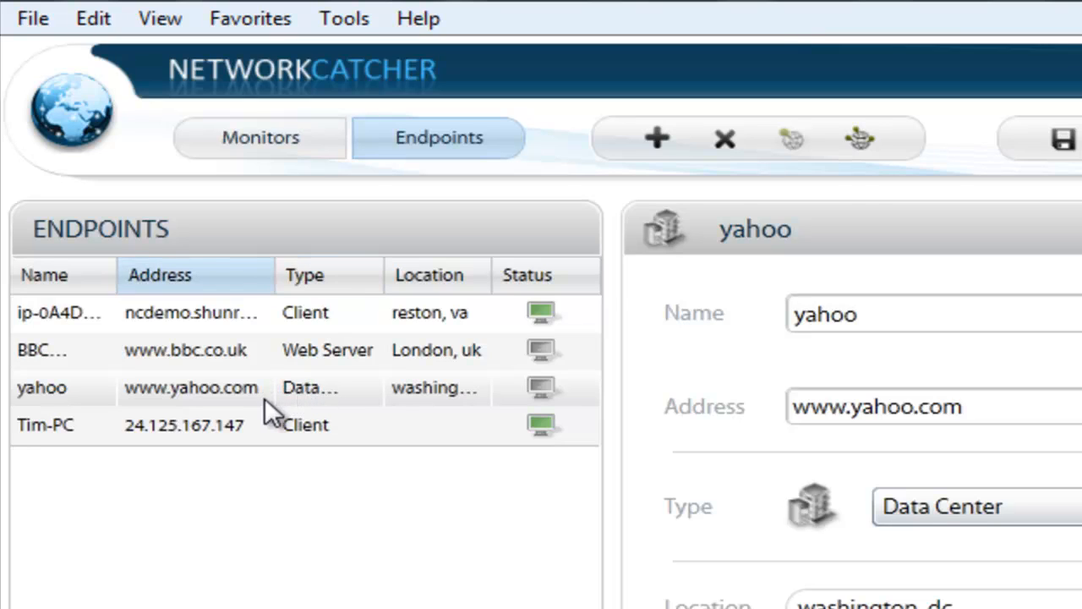
- Inspect the details and agent status of the yahoo and Tim-PC endpoints
left_click(277, 386)
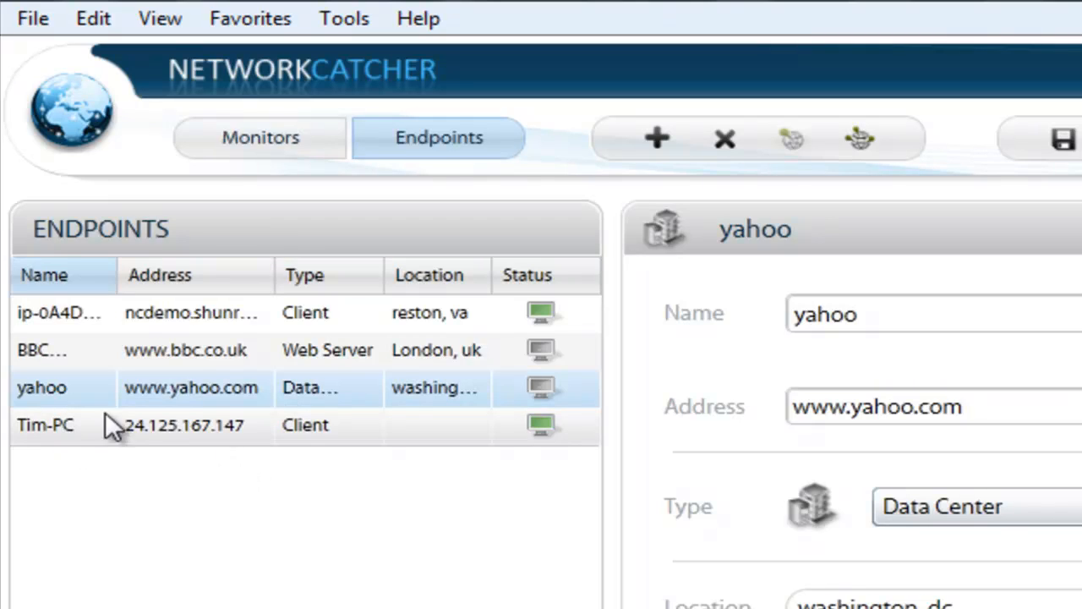
left_click(26, 432)
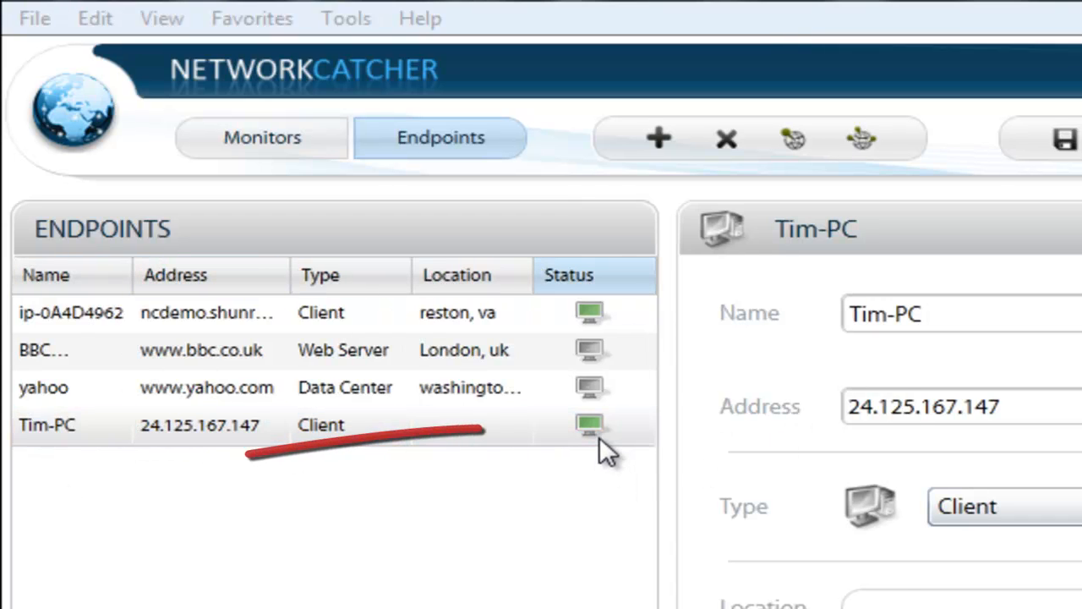
mouse_move(600, 435)
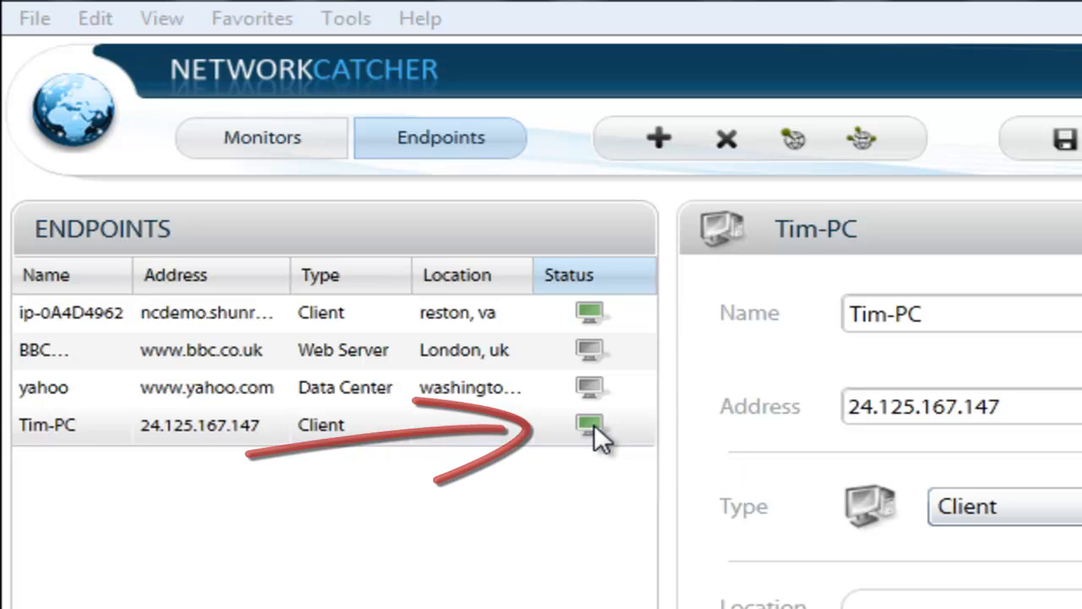
left_click(222, 427)
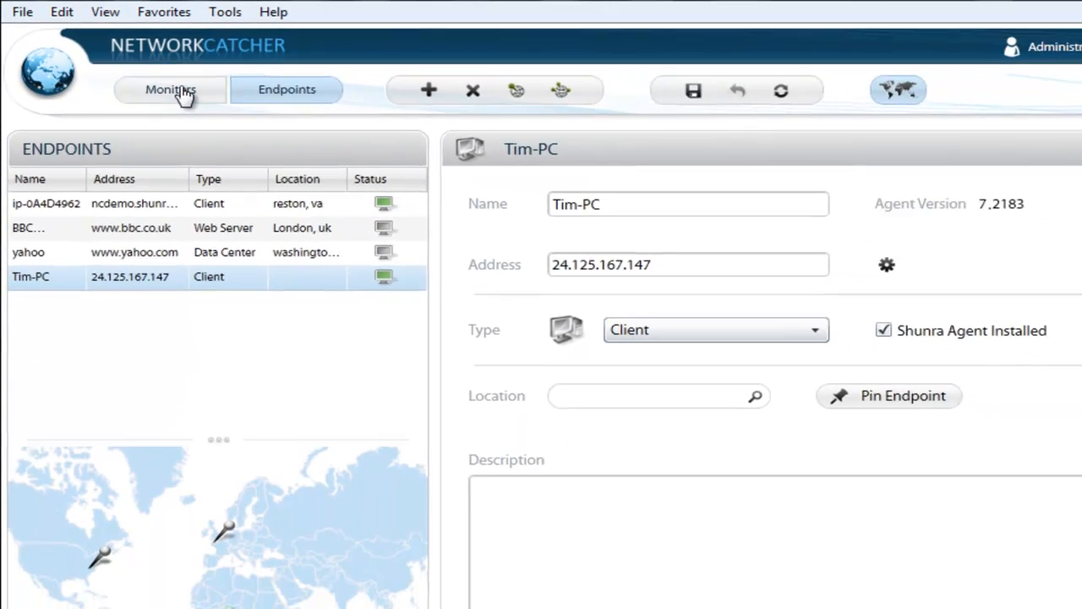
- Create a monitor named "New Agentless" with the yahoo endpoint as its target
left_click(181, 89)
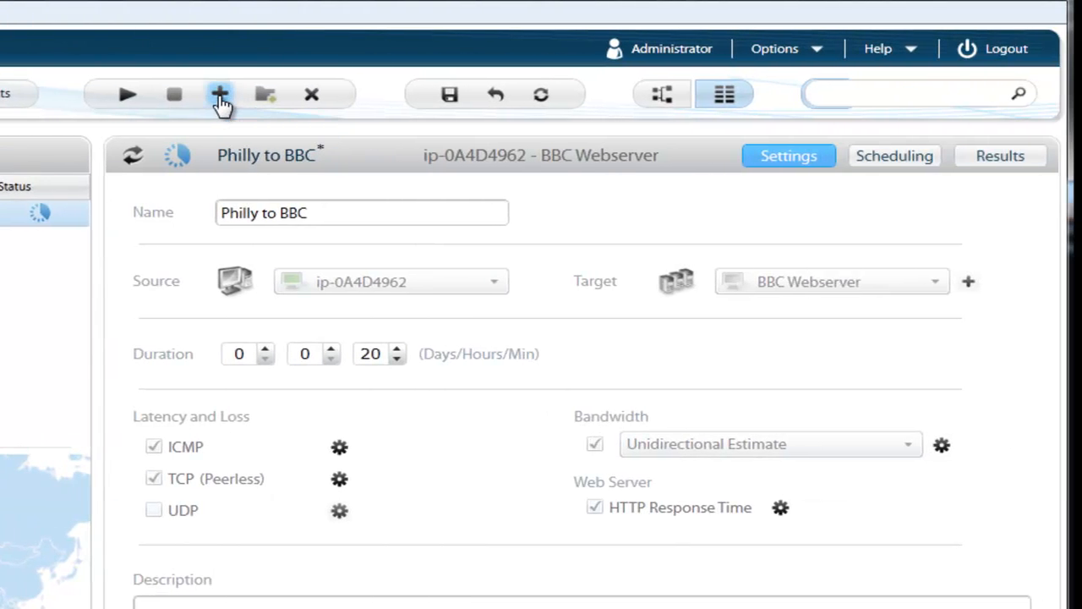
left_click(220, 95)
left_click_drag(313, 212, 223, 212)
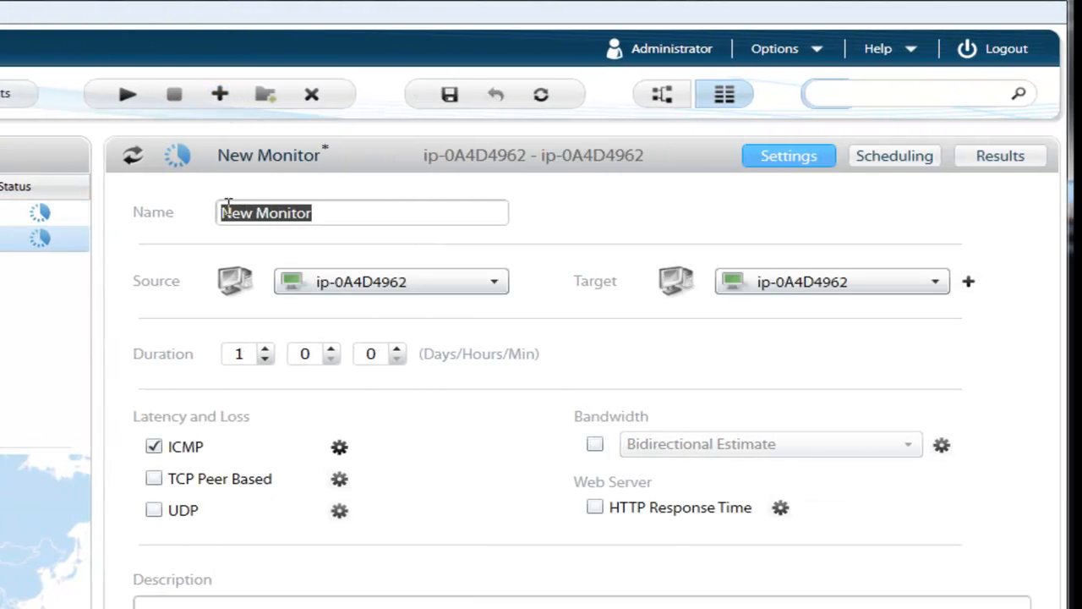
type("New Agen")
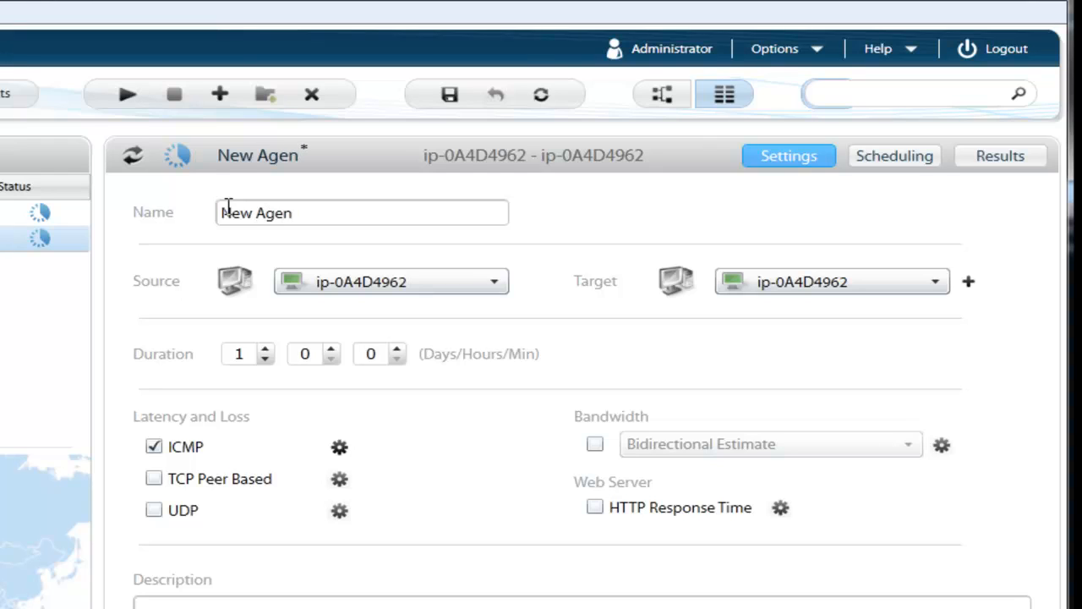
type("tless")
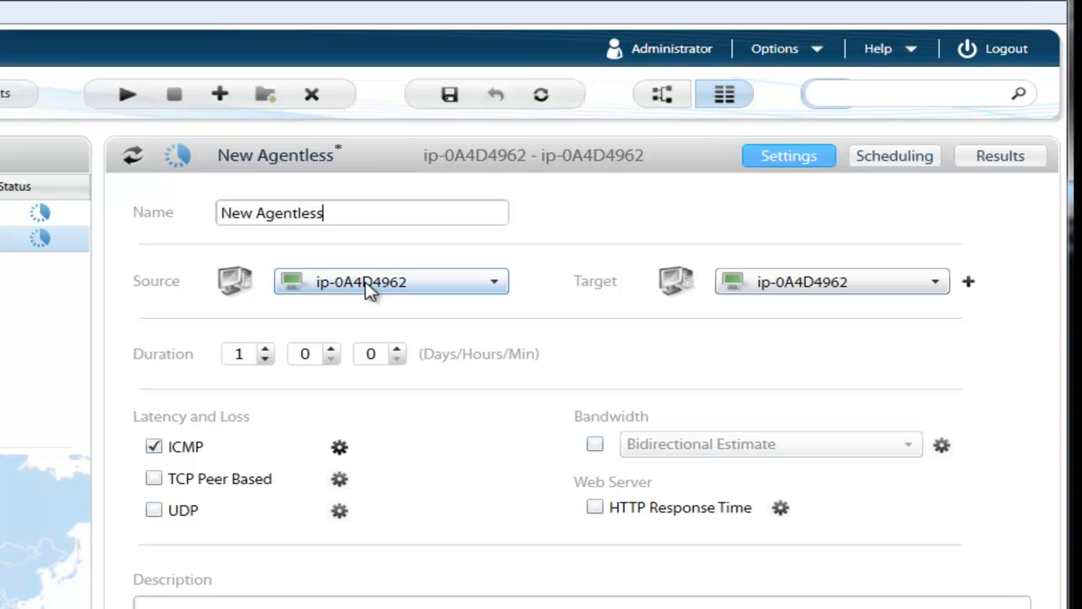
left_click(773, 281)
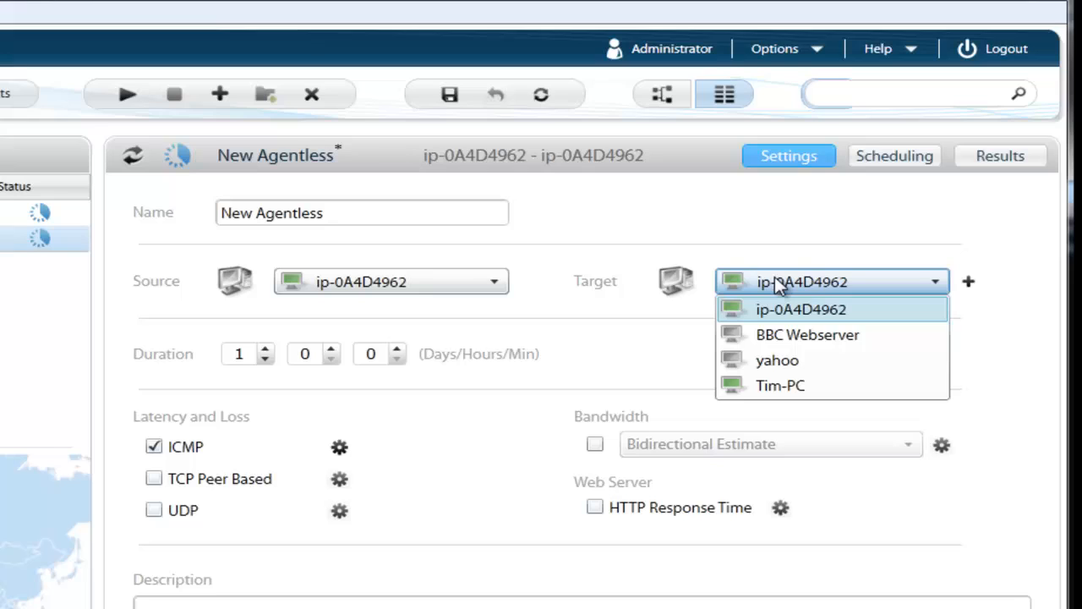
left_click(783, 362)
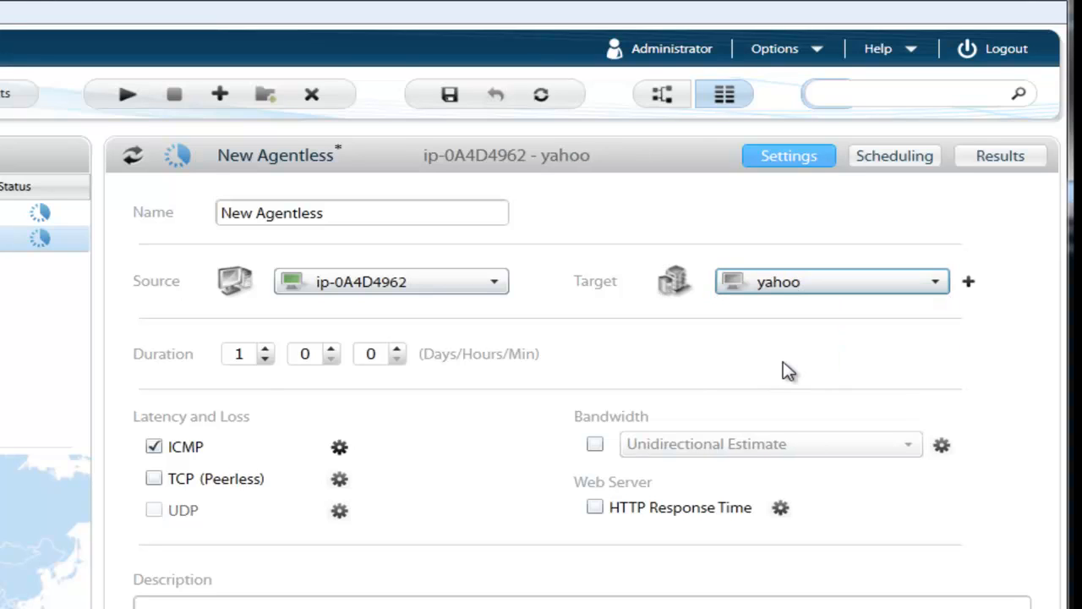
- Set the New Agentless monitor's duration to 0 days, 0 hours and 15 minutes
left_click(265, 358)
left_click(397, 348)
left_click(397, 349)
- Enable bandwidth measurement as Unidirectional Estimate for the New Agentless monitor and start it
left_click(596, 444)
left_click(771, 445)
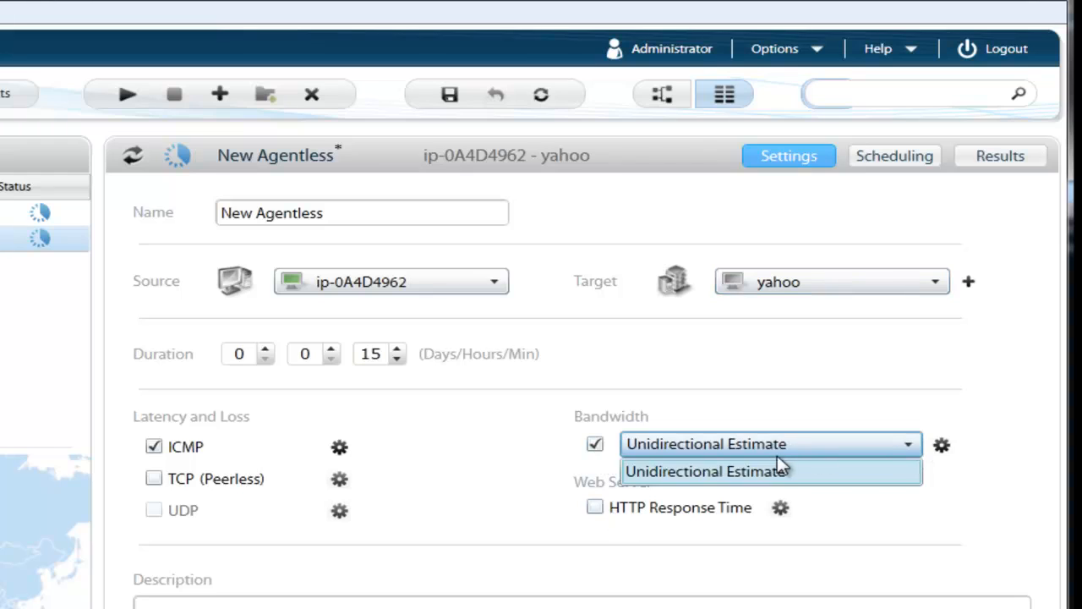
left_click(740, 479)
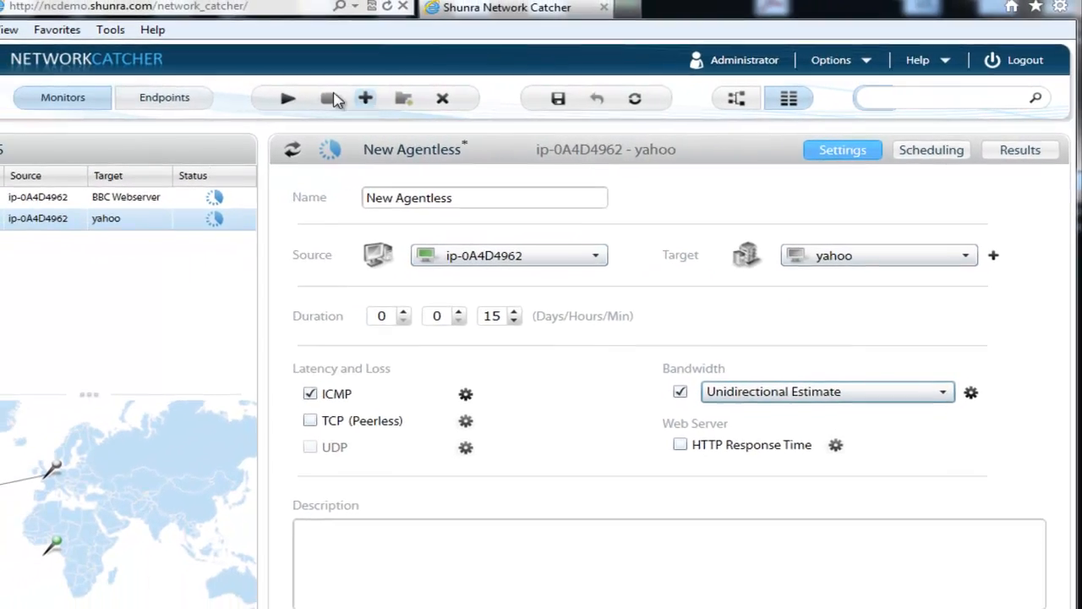
left_click(341, 101)
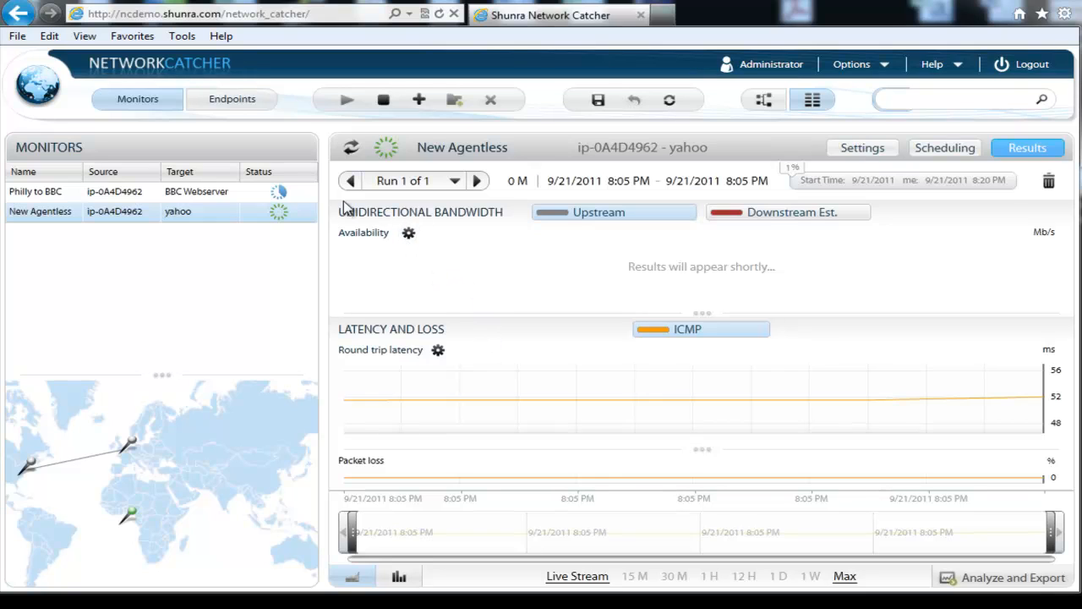
- Create a monitor named "Agent Based Reston to Richmond" targeting Tim-PC, with a duration of 30 minutes
left_click(420, 100)
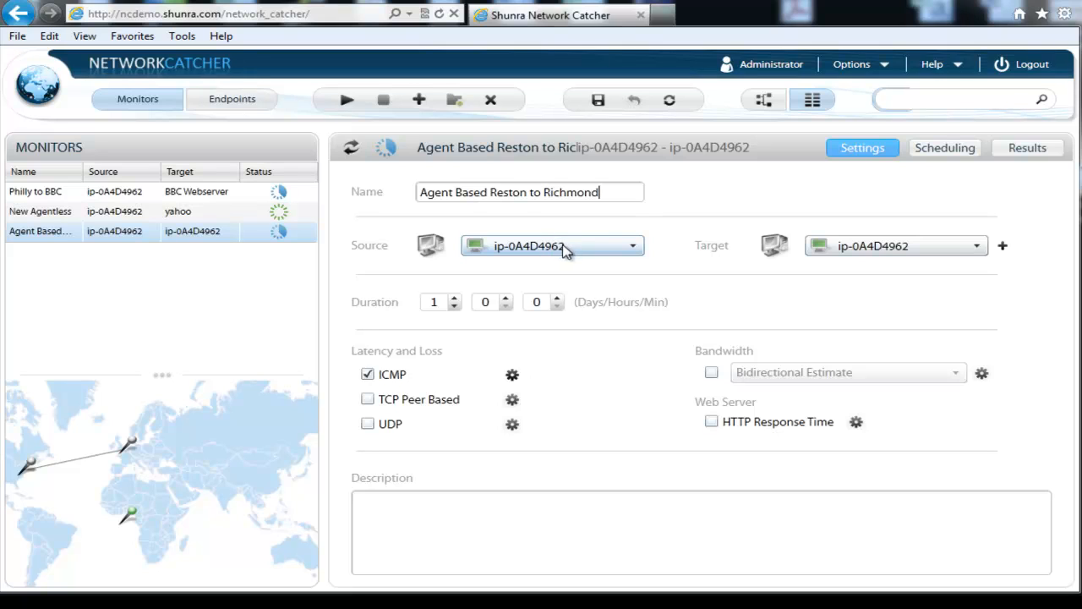
left_click(878, 248)
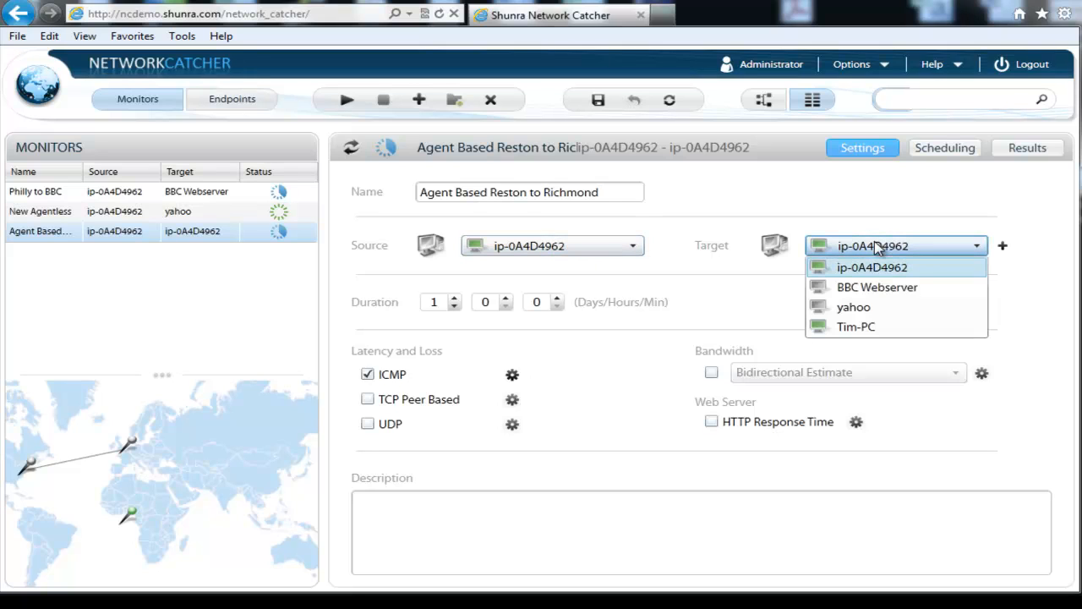
left_click(880, 328)
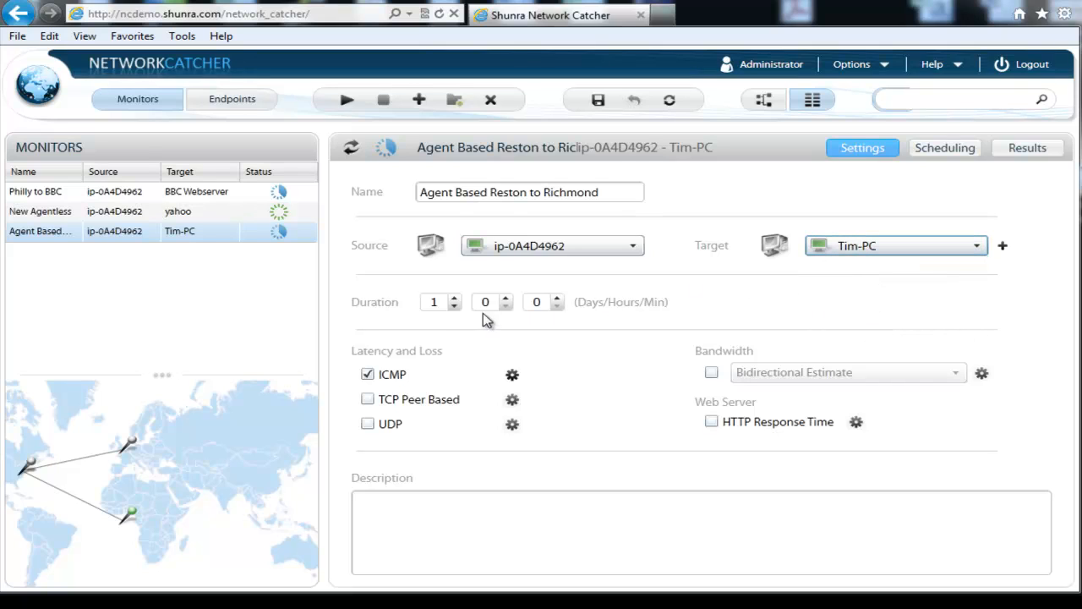
left_click(557, 299)
left_click(557, 307)
- Enable bandwidth measurement as Robust Bidirectional Sample for the agent-based monitor and start it
left_click(712, 372)
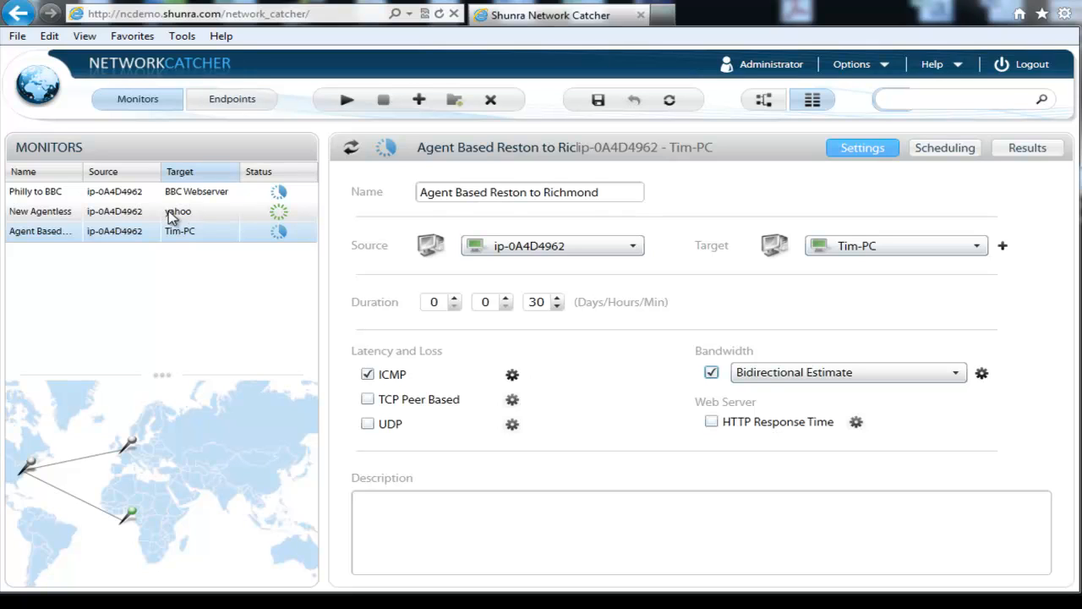
left_click(866, 245)
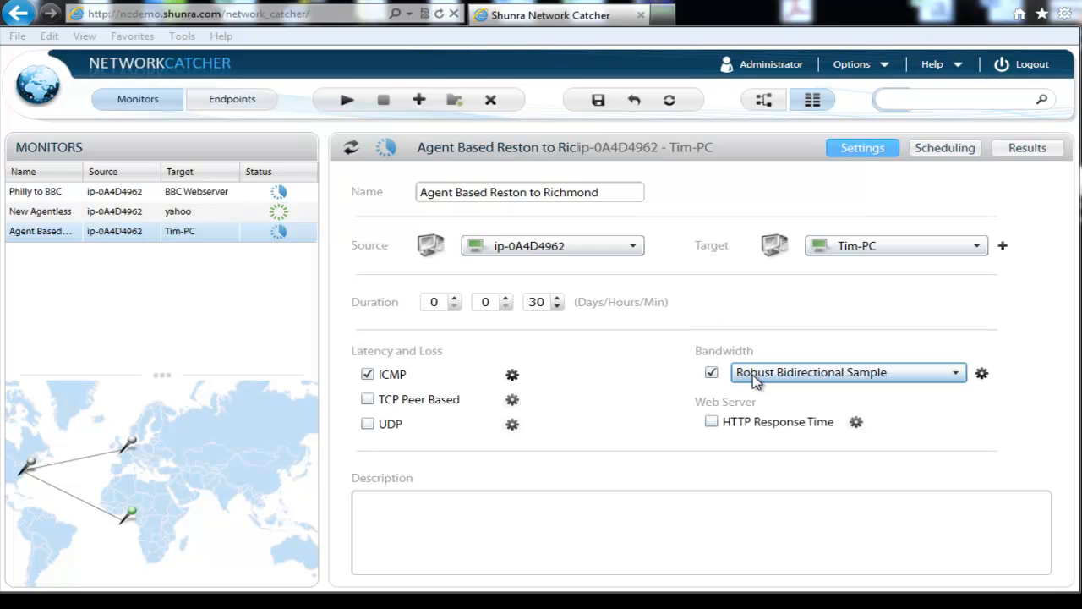
left_click(953, 373)
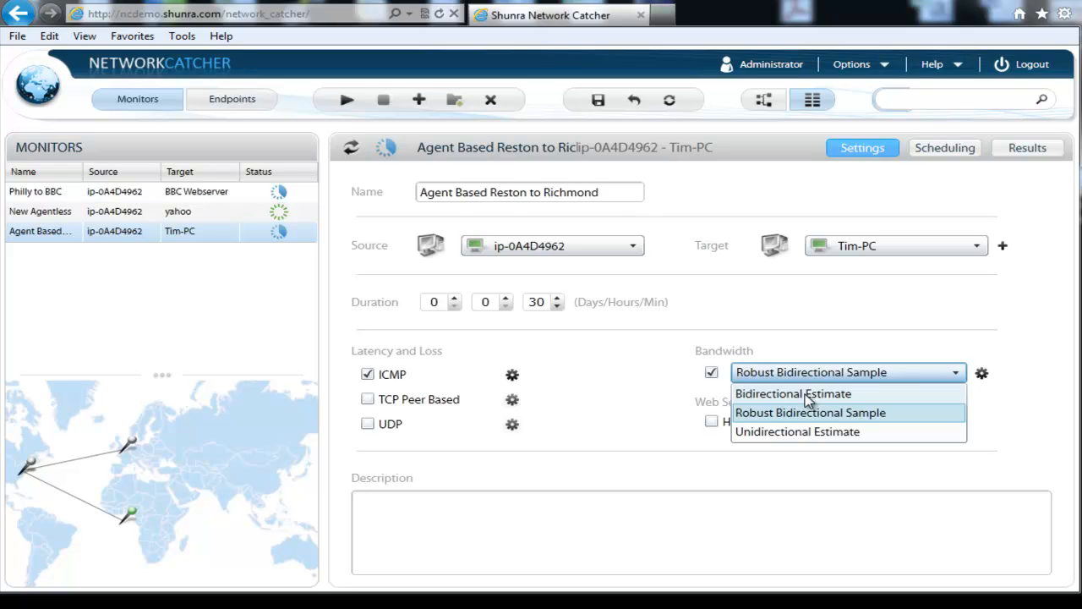
left_click(765, 413)
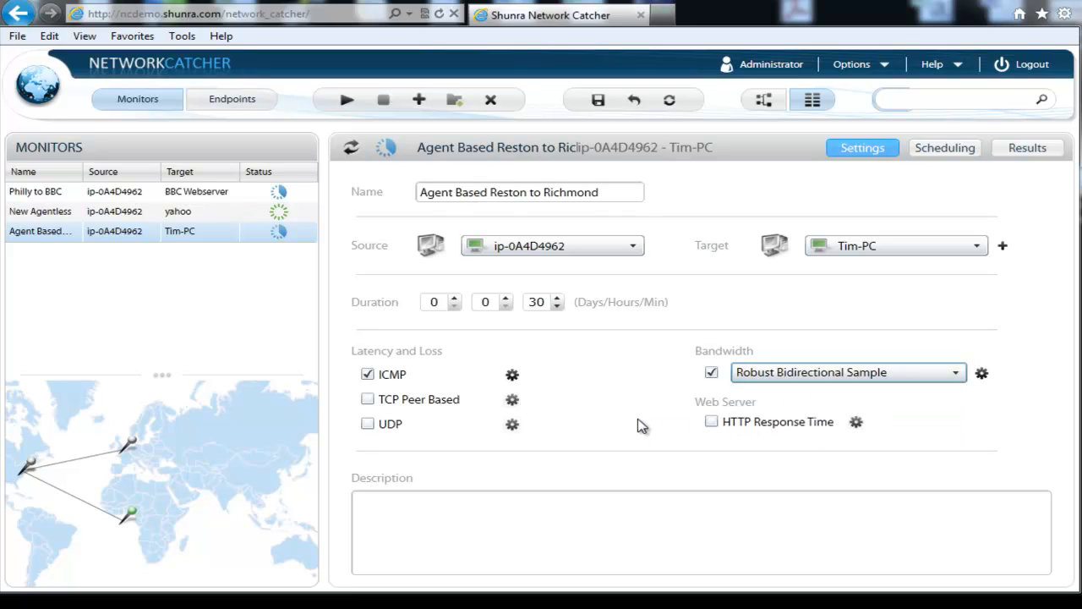
left_click(345, 100)
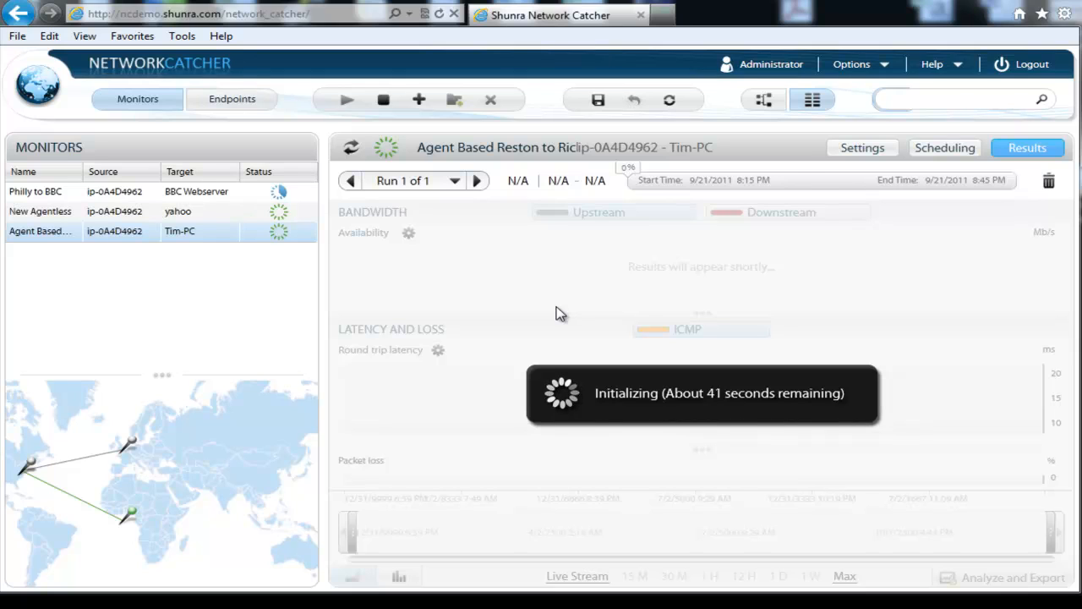
- Review the New Agentless monitor's bandwidth and latency results, temporarily showing the downstream estimate on the graph
left_click(121, 213)
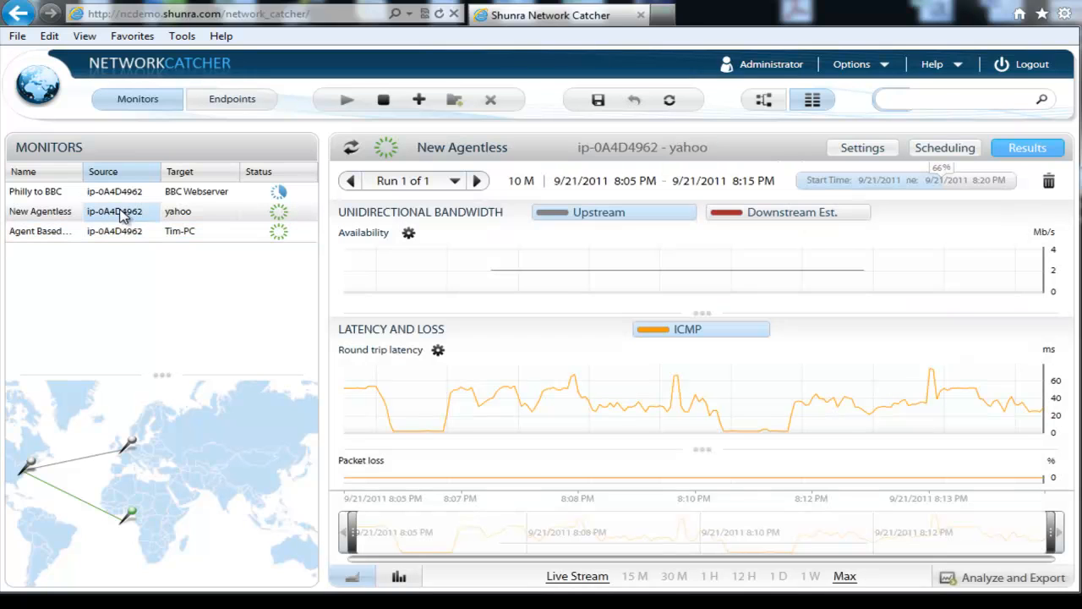
left_click(734, 218)
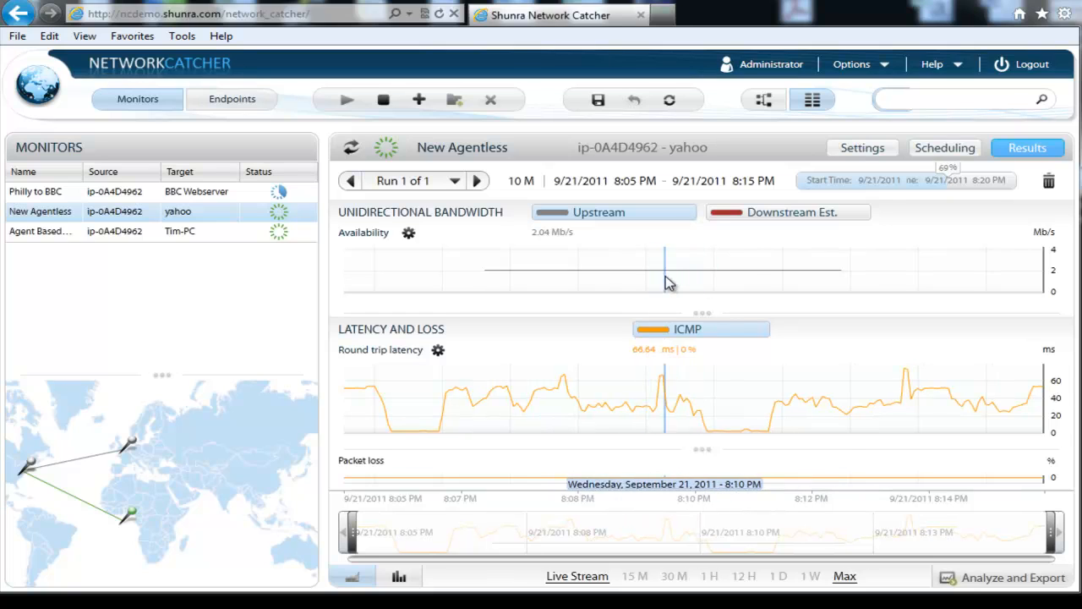
left_click(751, 219)
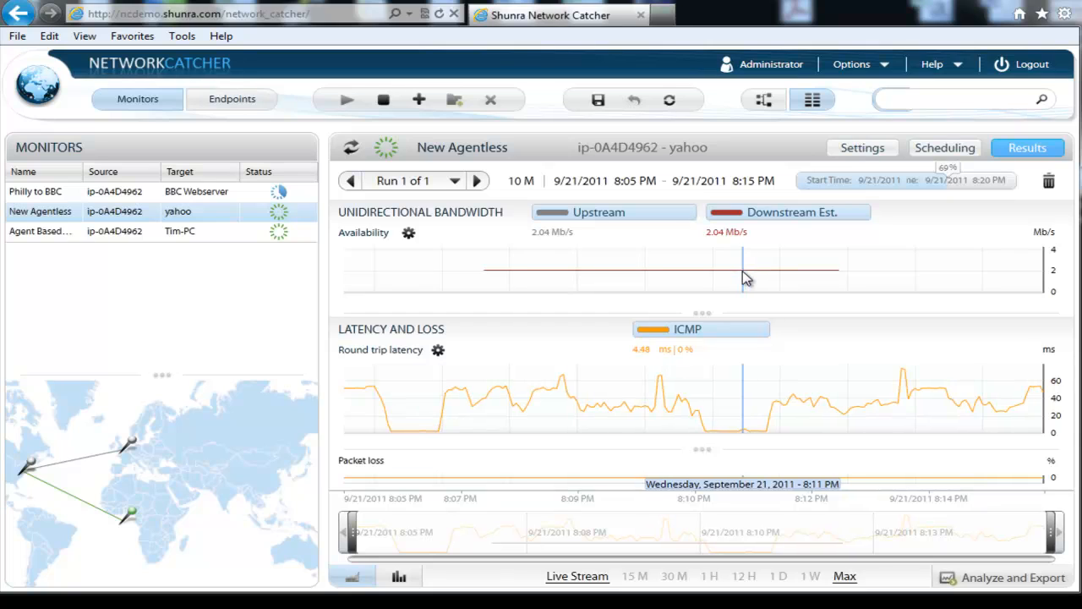
left_click(755, 222)
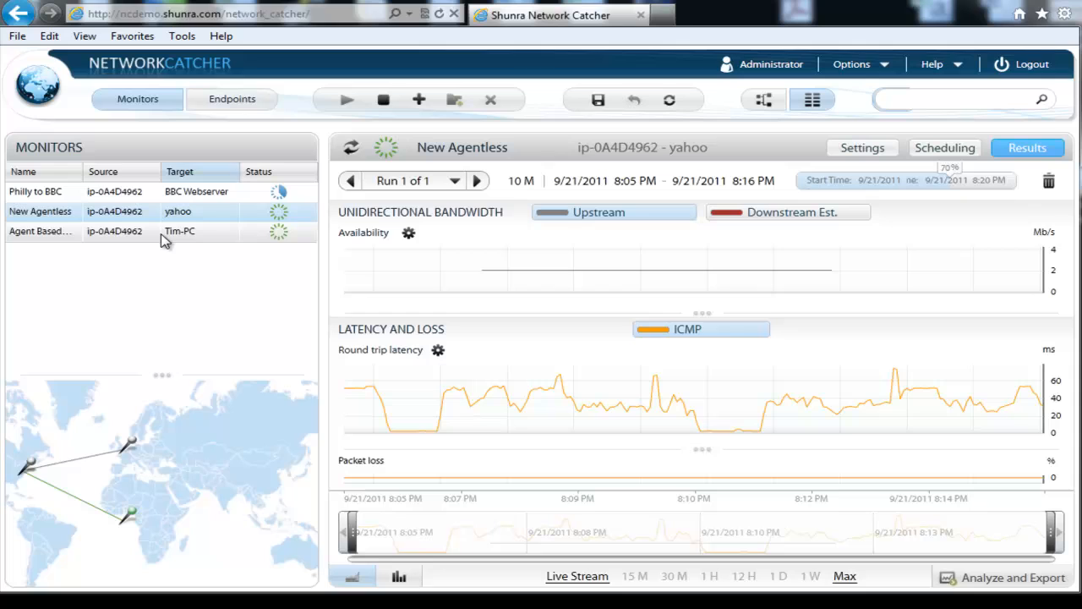
left_click(99, 235)
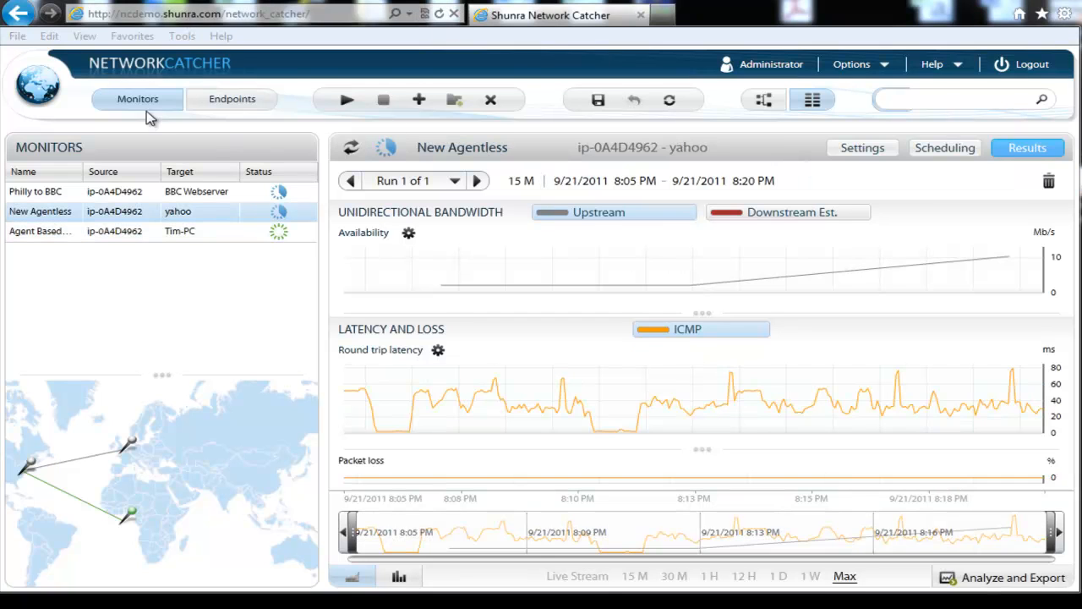
- Start a new mobile profile in Network Profiles with Dallas, United States as the destination
left_click(49, 92)
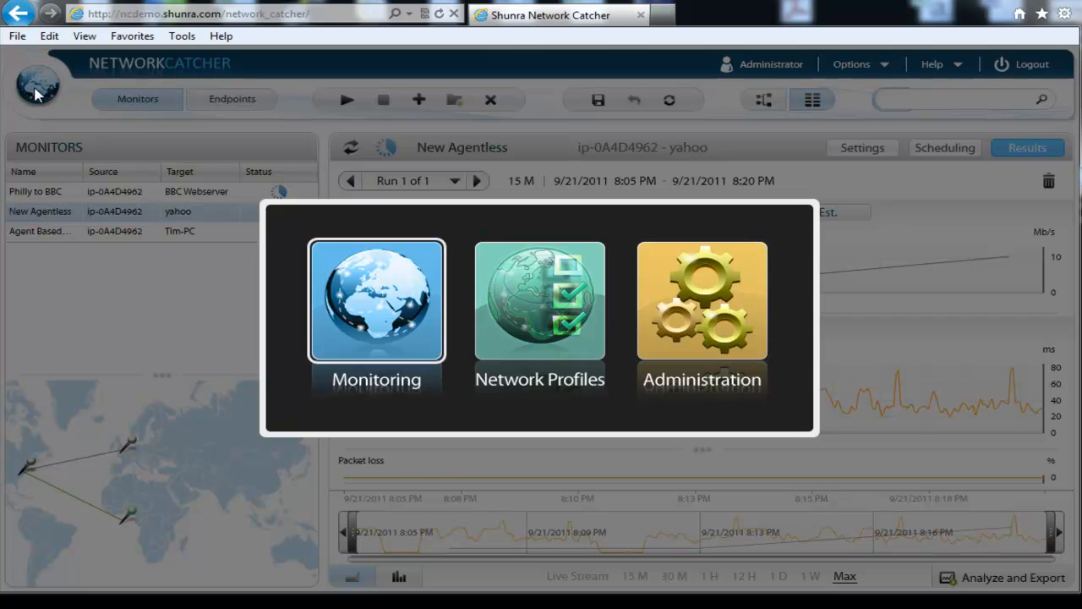
left_click(538, 320)
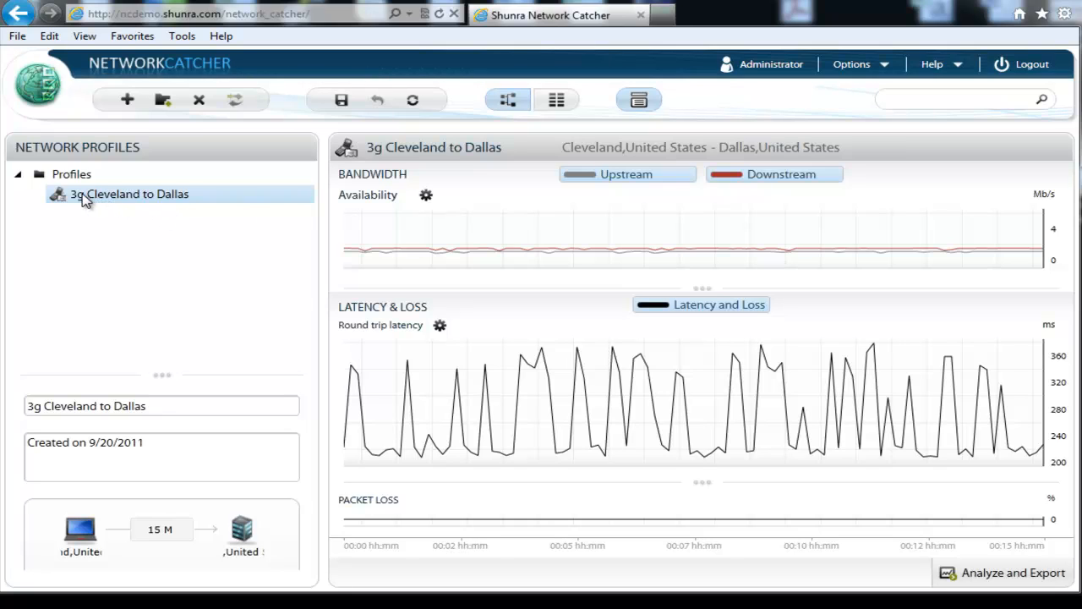
left_click(128, 100)
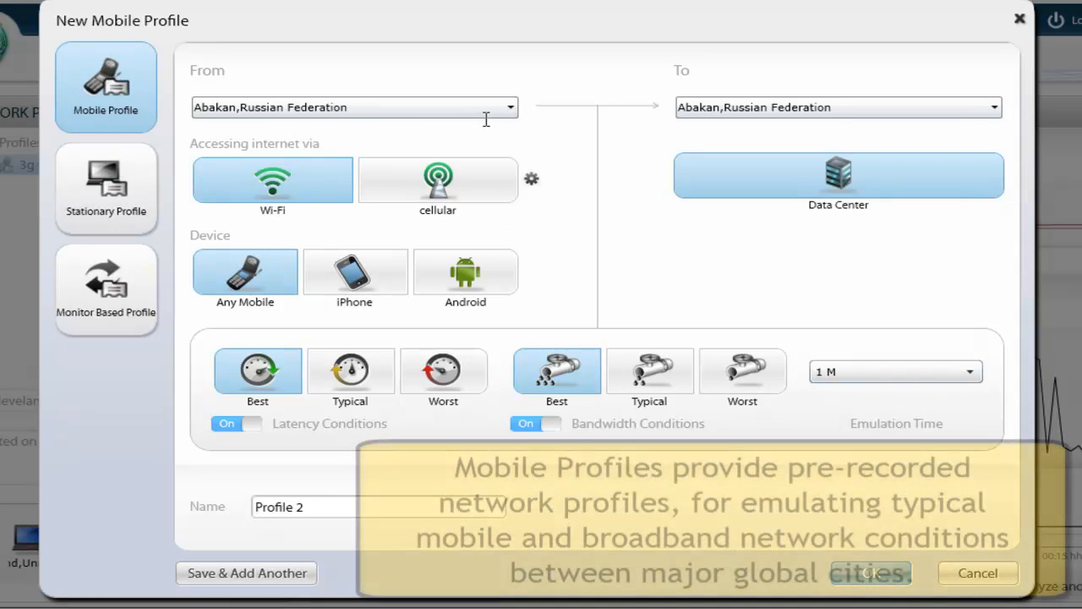
left_click(694, 108)
type("Dallas")
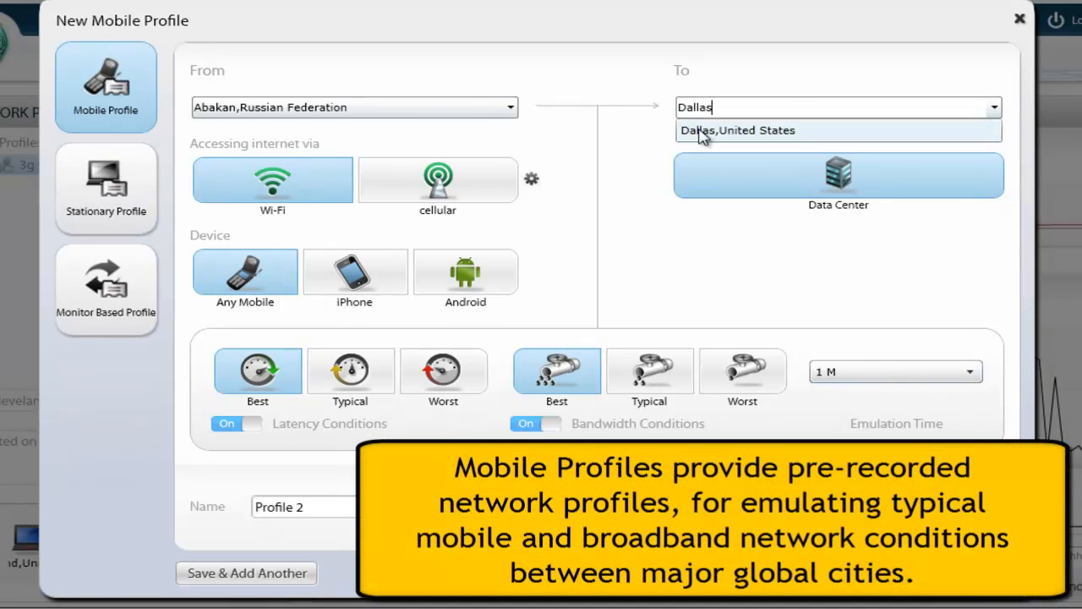
left_click(701, 132)
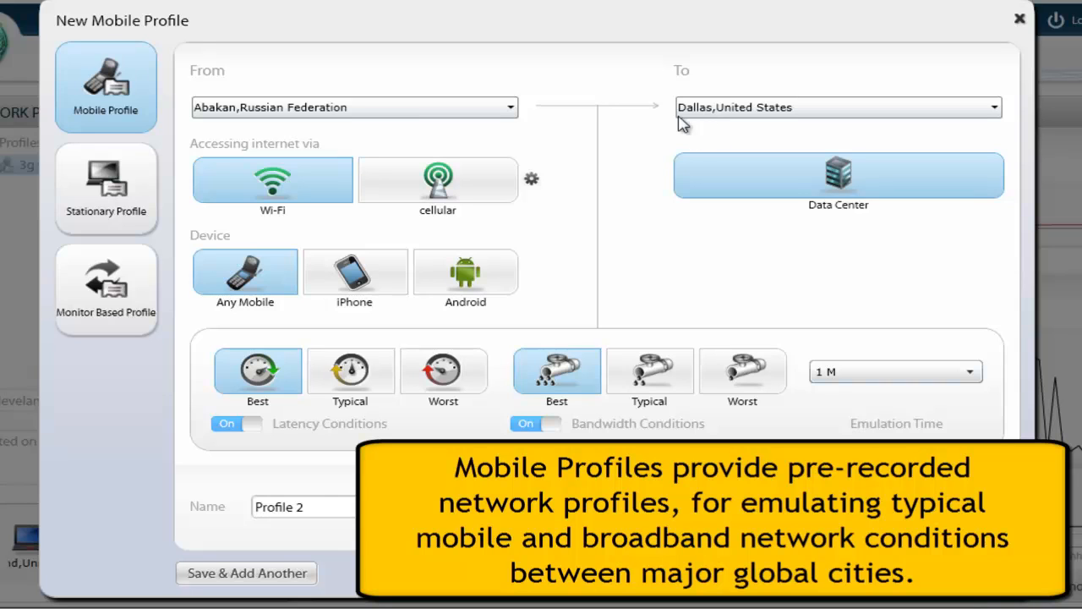
- Set the mobile profile's origin city to Los Angeles, United States
left_click(510, 109)
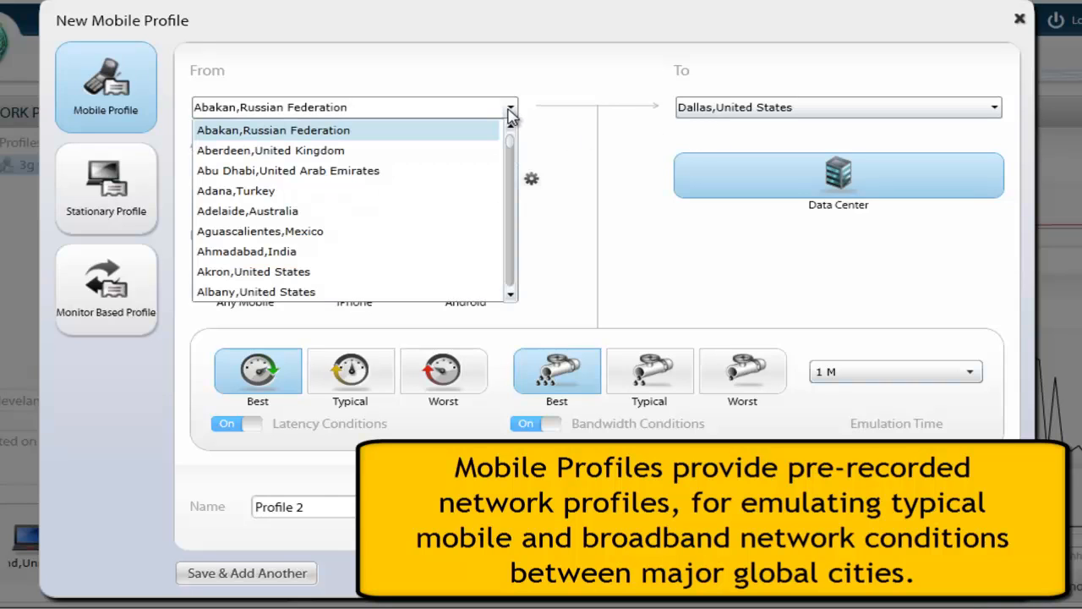
left_click(476, 110)
left_click_drag(474, 107, 193, 106)
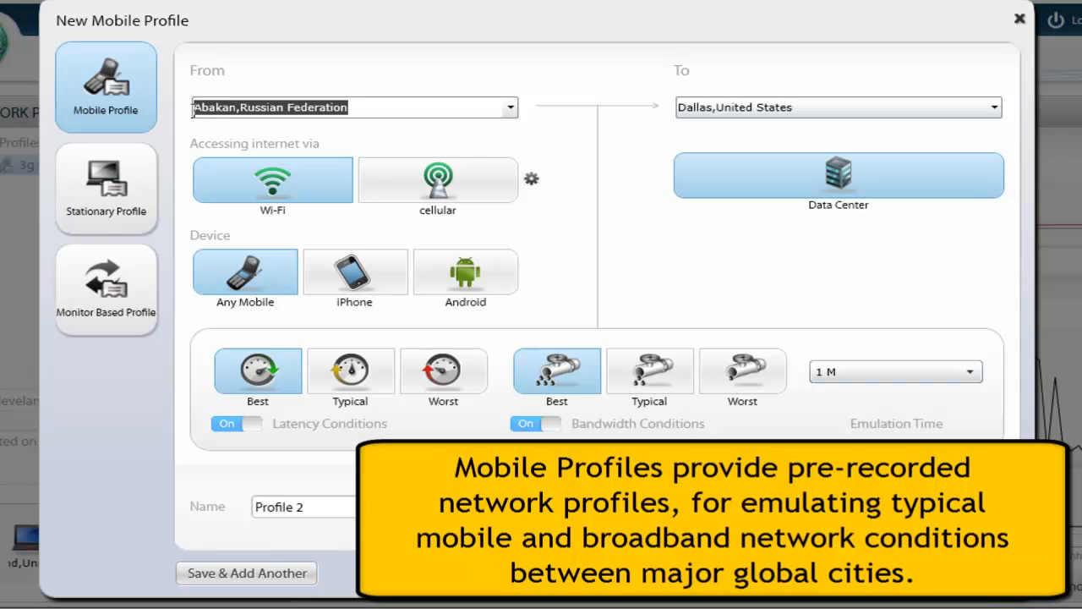
type("Los")
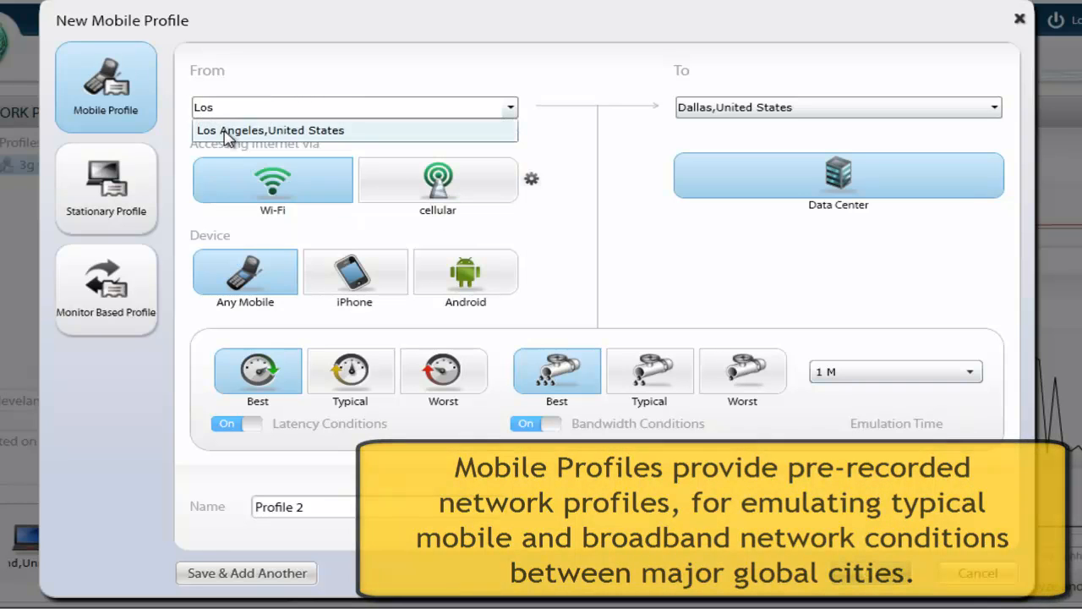
left_click(226, 131)
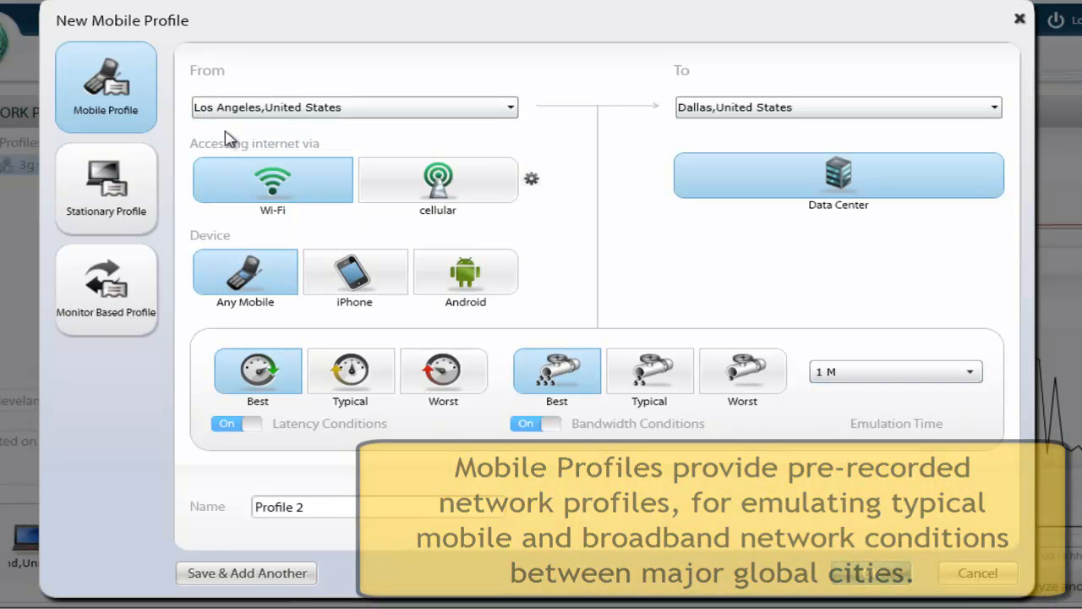
- Set the mobile profile's internet access to cellular with 3G connections only and choose iPhone as the device
left_click(441, 198)
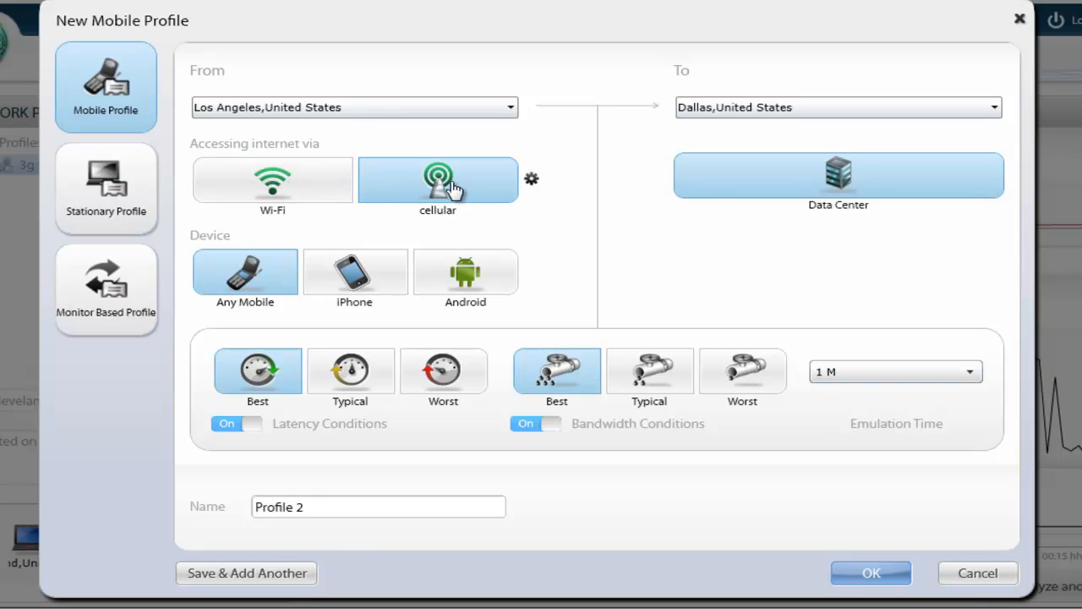
left_click(532, 180)
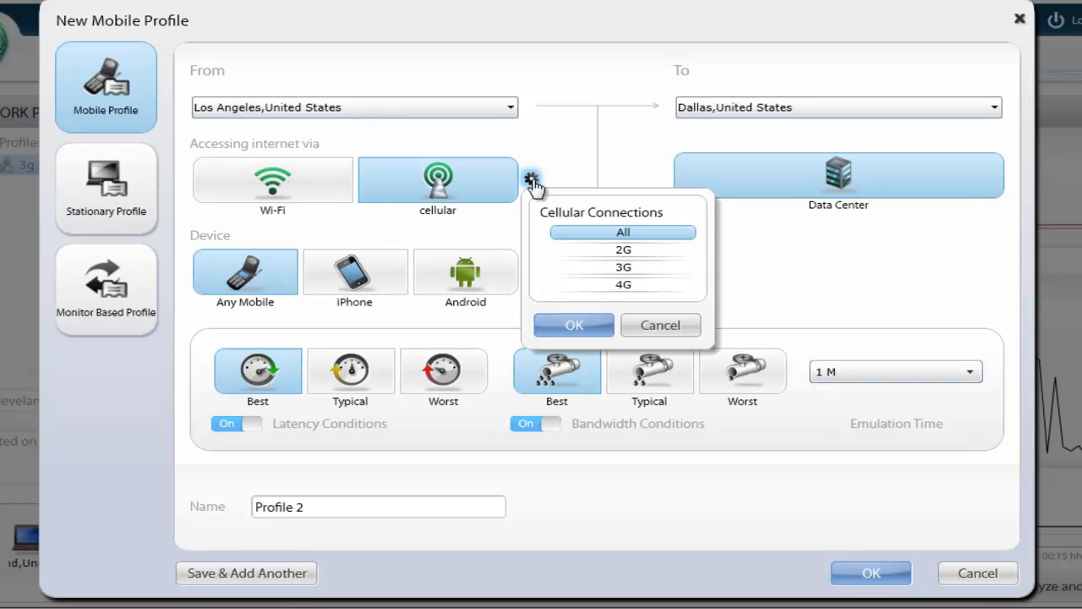
left_click(616, 269)
left_click(574, 325)
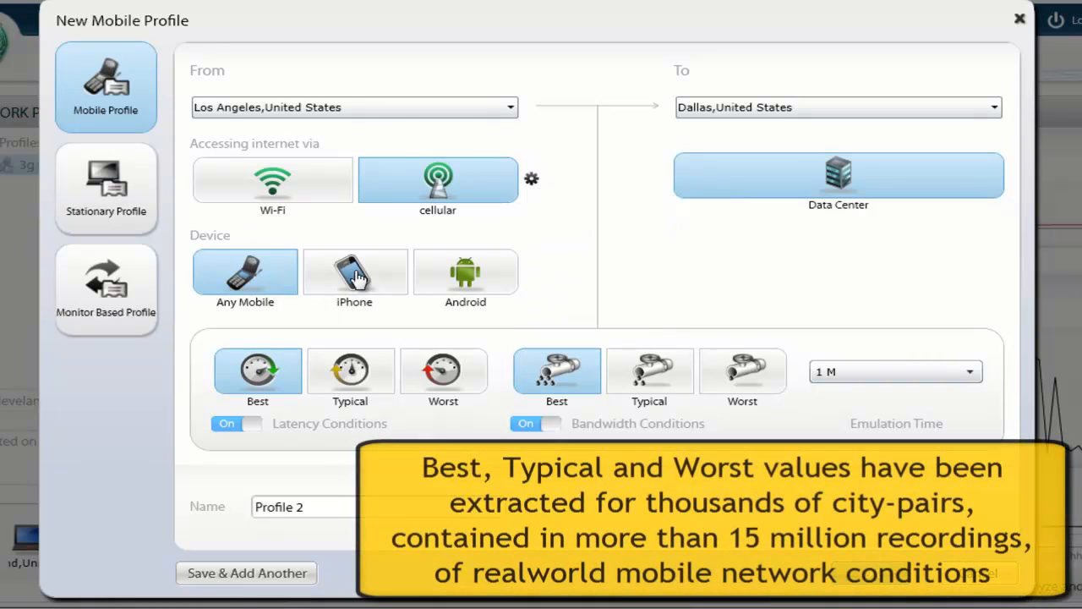
left_click(361, 283)
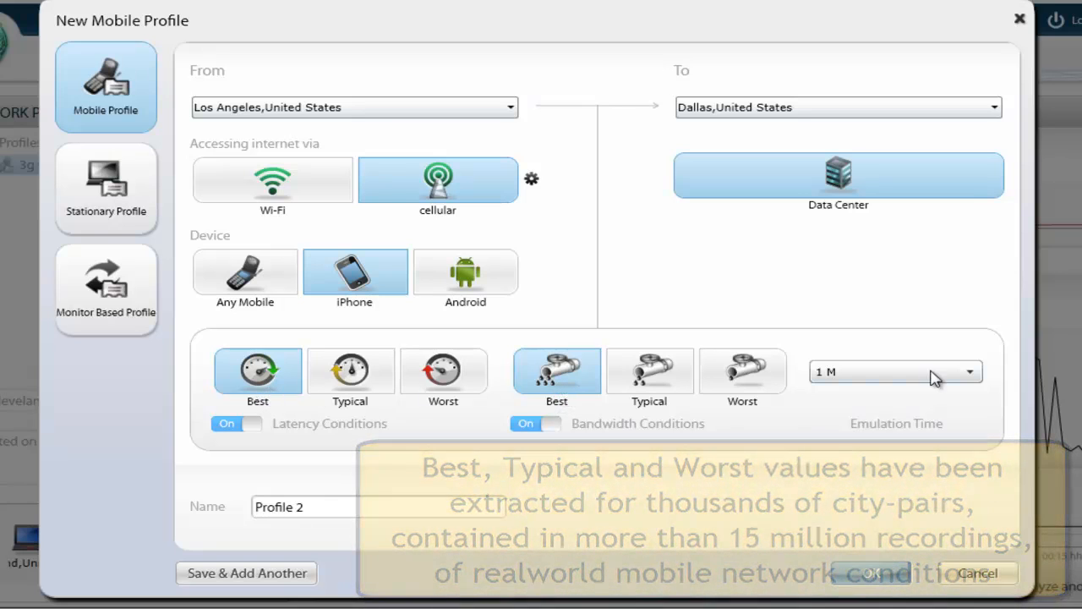
- Set the emulation time to 15 M, name the profile "iphone Dallas to LA", and save it to start another profile
left_click(971, 374)
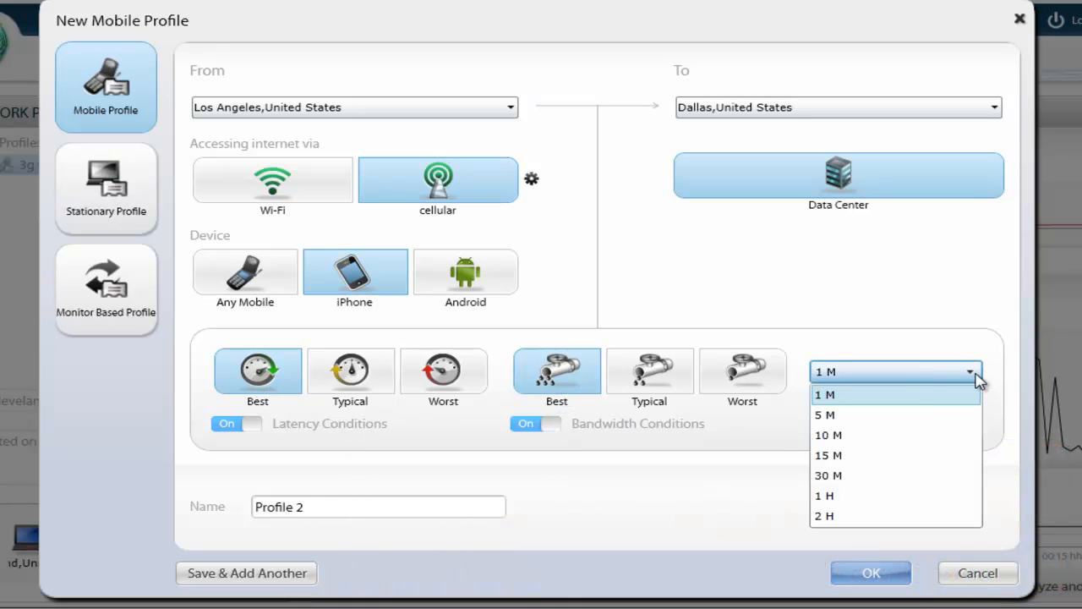
left_click(874, 455)
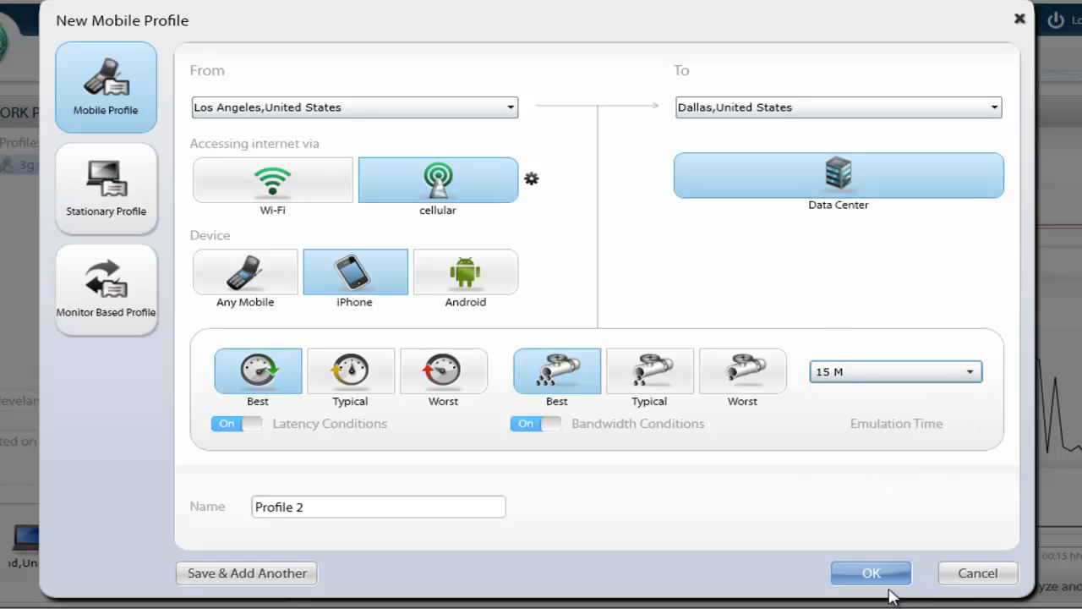
triple_click(424, 516)
type("iphone Dallas to LA")
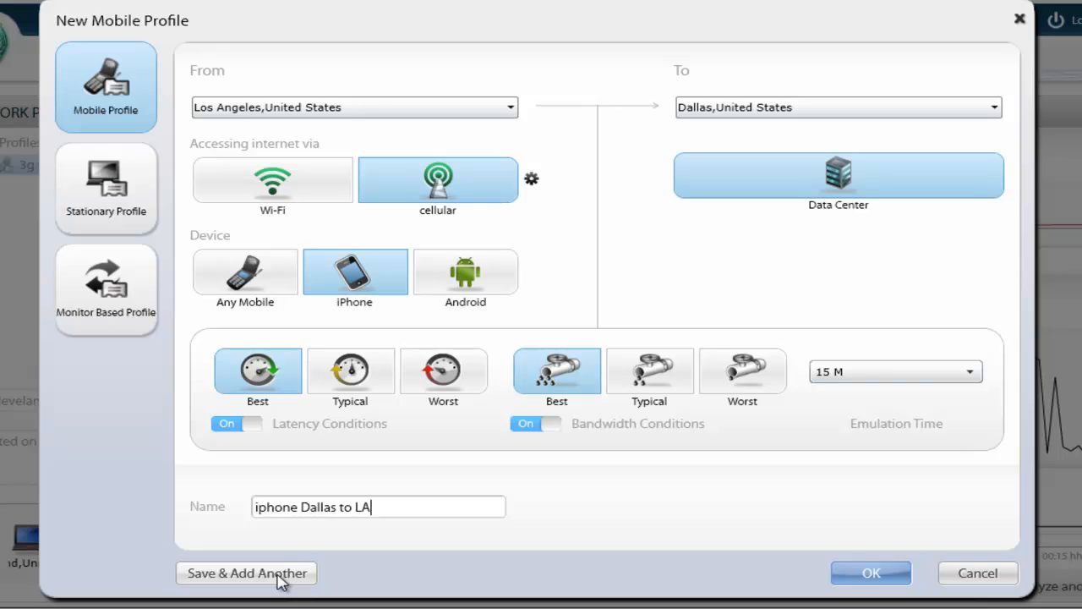
left_click(281, 575)
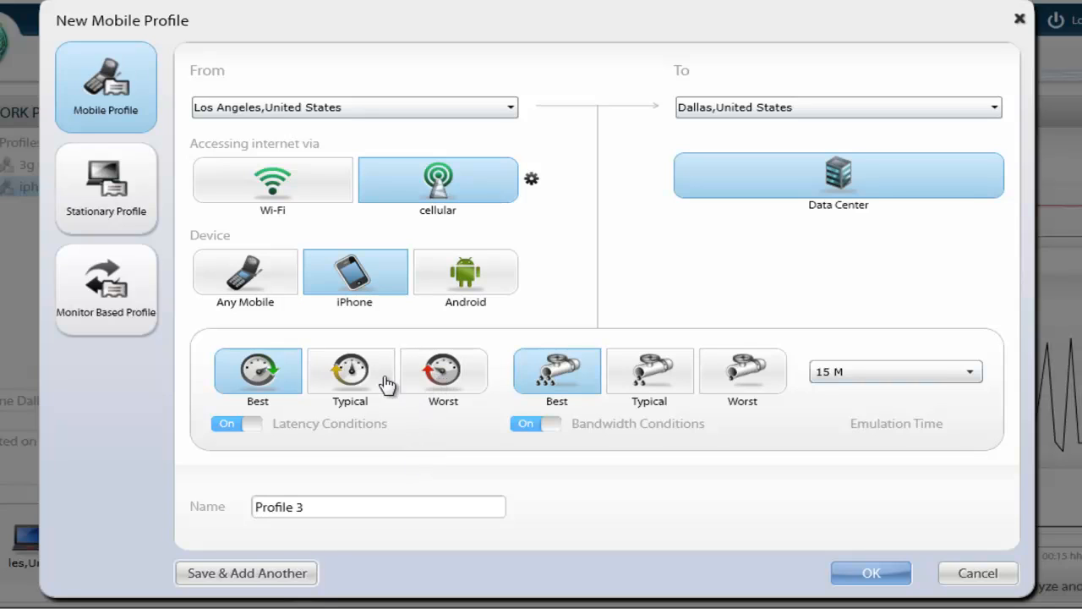
- Set latency and bandwidth conditions to Typical, name the new profile "Typical 3G Dallas to LA", and save it
left_click(355, 378)
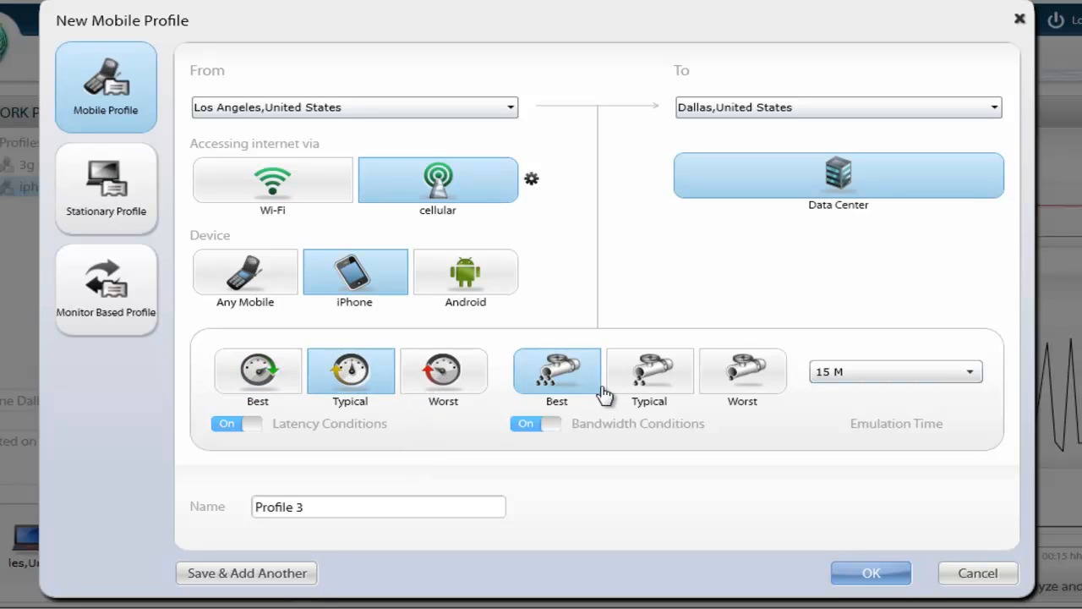
left_click(638, 382)
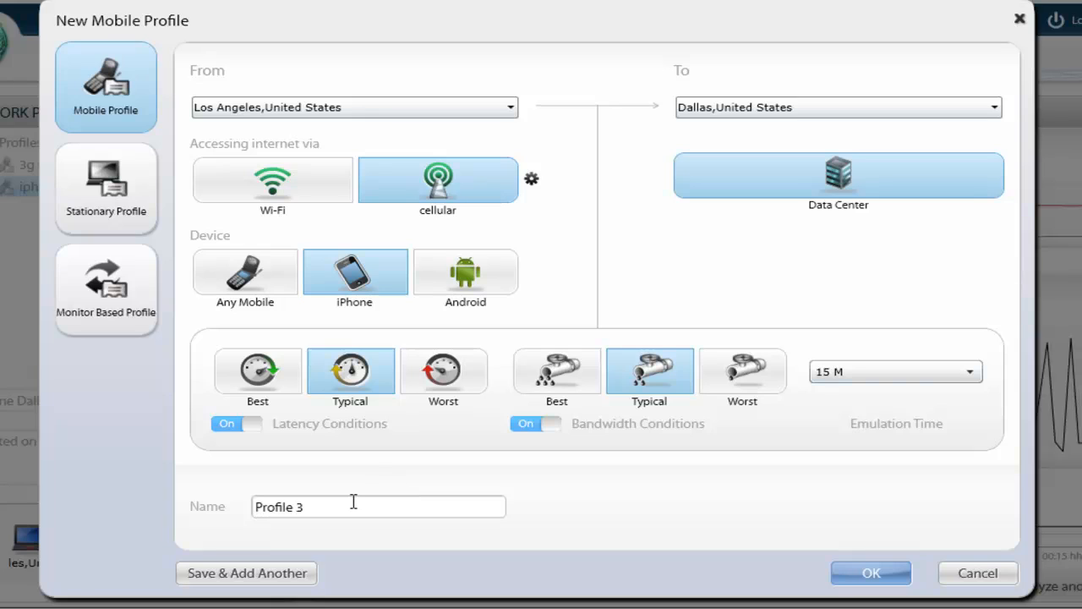
left_click_drag(353, 502, 226, 512)
type("Typical 3G Dallas to LA")
left_click(860, 572)
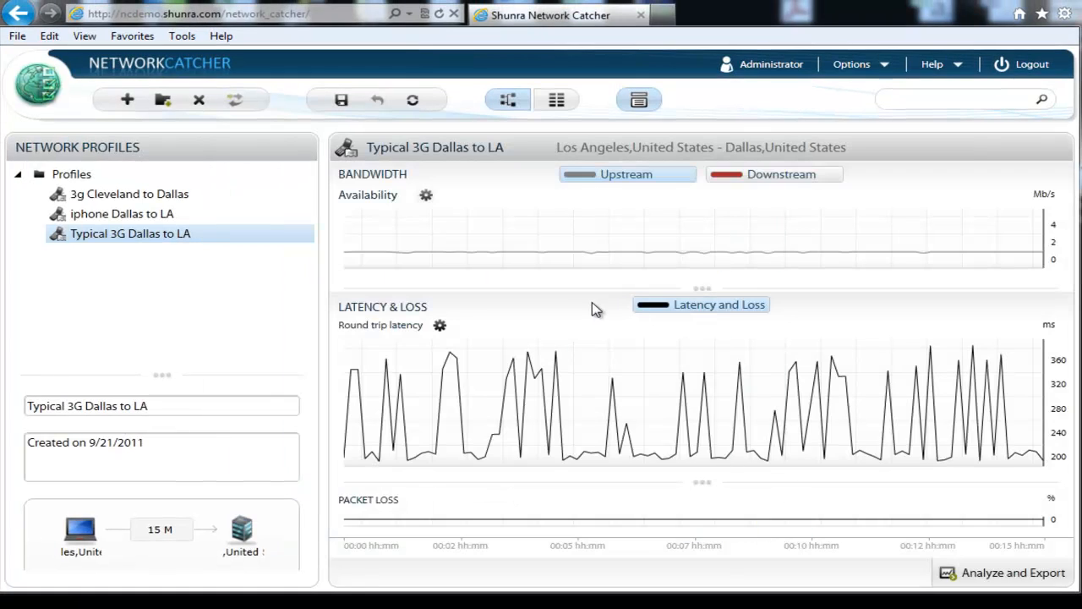
- Show downstream bandwidth on the graph and compare the iphone Dallas to LA and Typical 3G Dallas to LA profiles
left_click(742, 181)
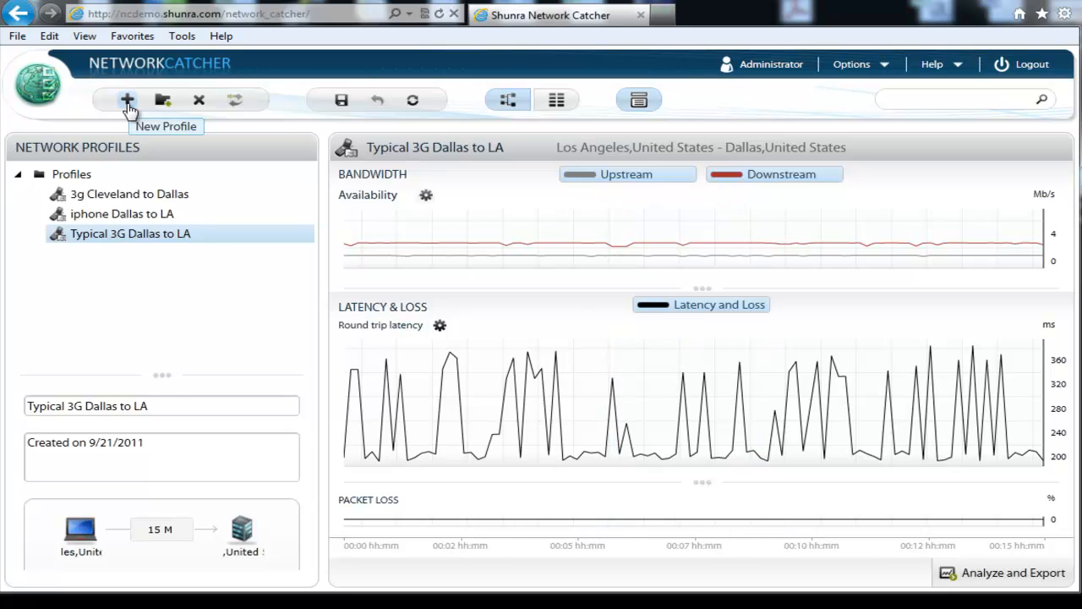
left_click(127, 215)
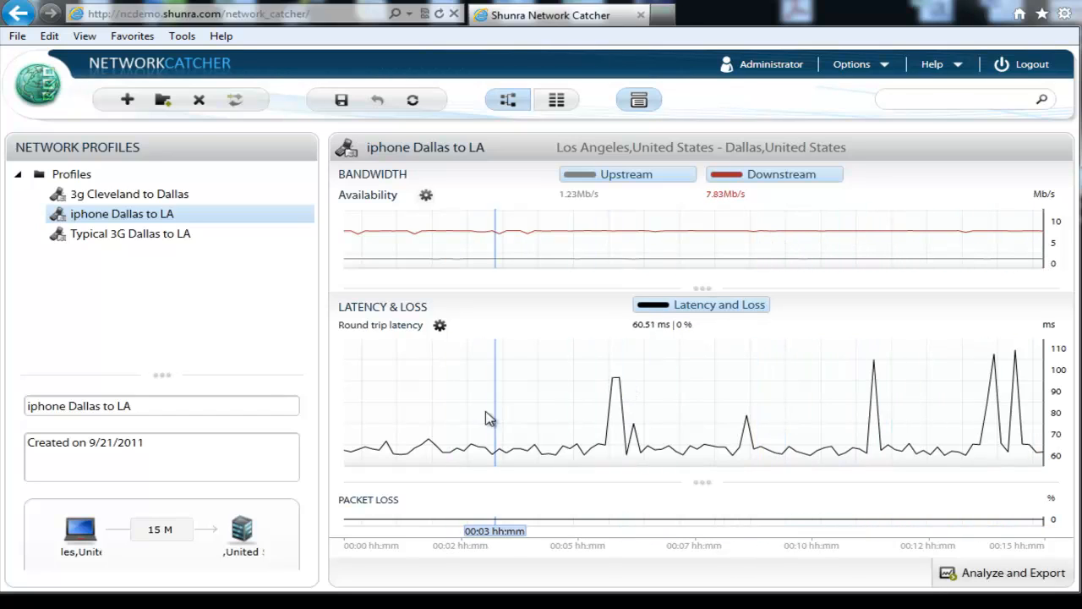
left_click(97, 239)
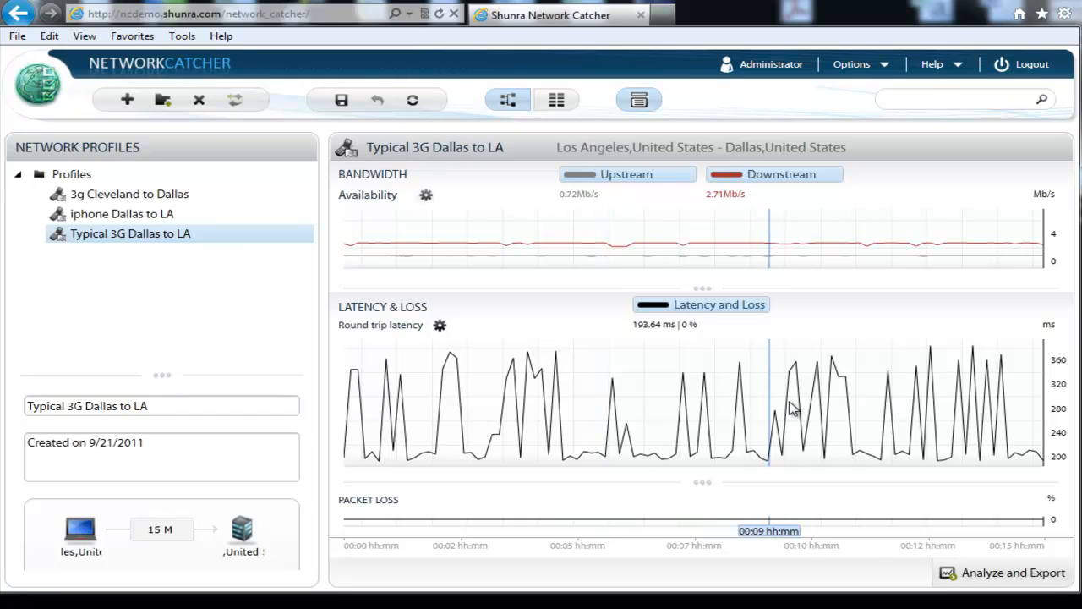
- Select the iphone Dallas to LA profile and start exporting it
key("Up")
left_click(978, 582)
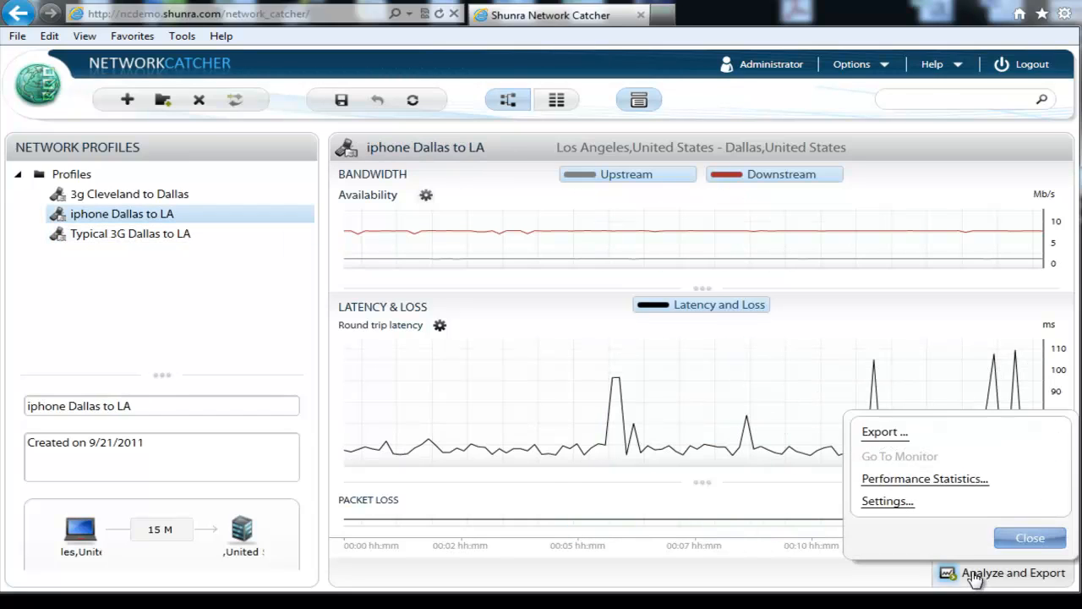
left_click(885, 433)
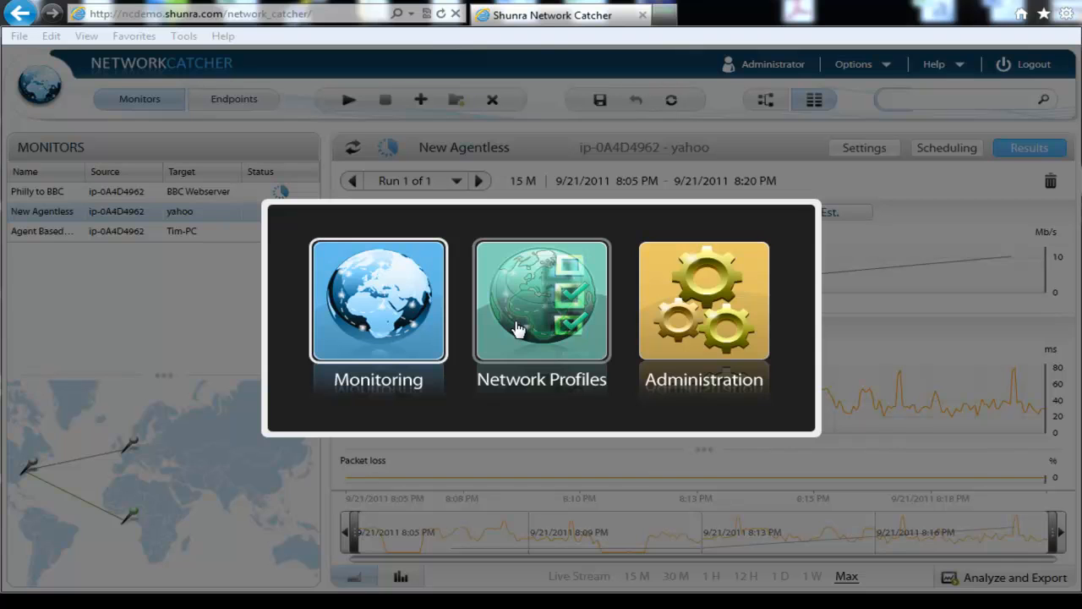
- Switch to Monitoring and review the results and settings of the agent-based Reston to Richmond monitor
left_click(416, 314)
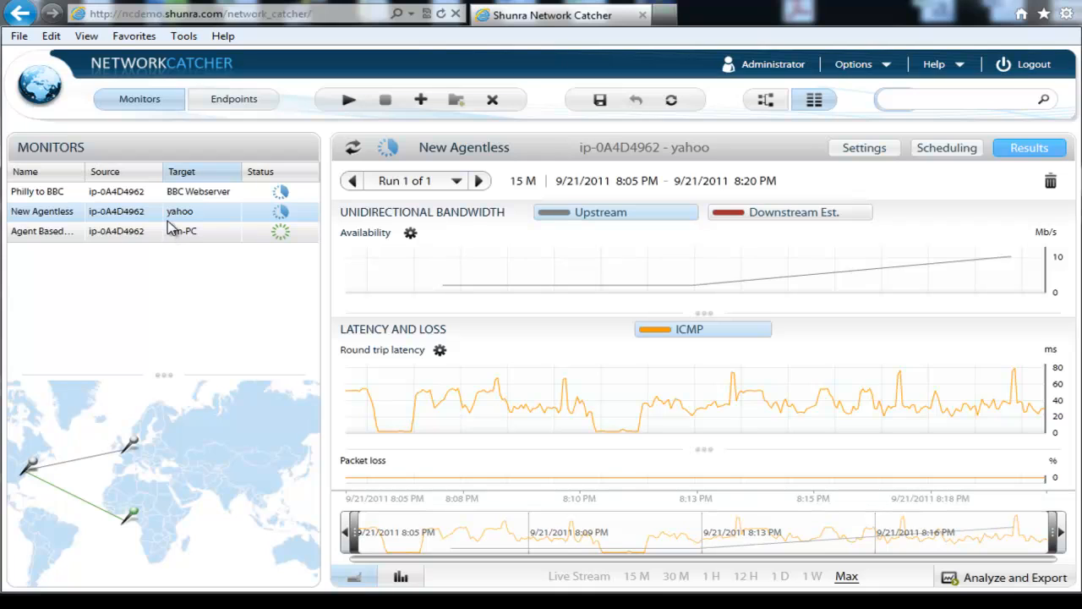
left_click(148, 237)
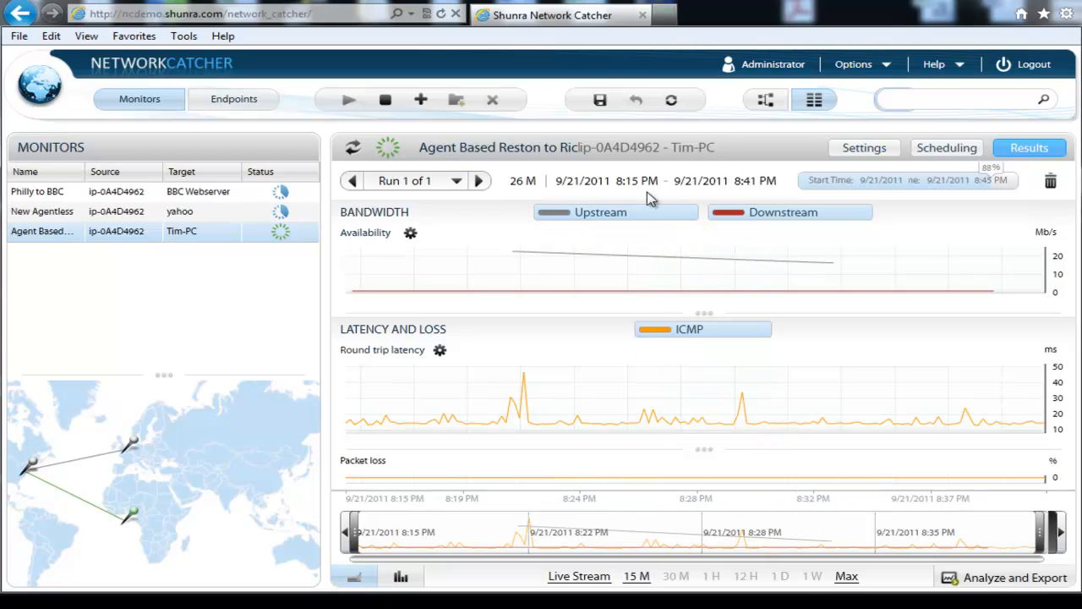
left_click(853, 153)
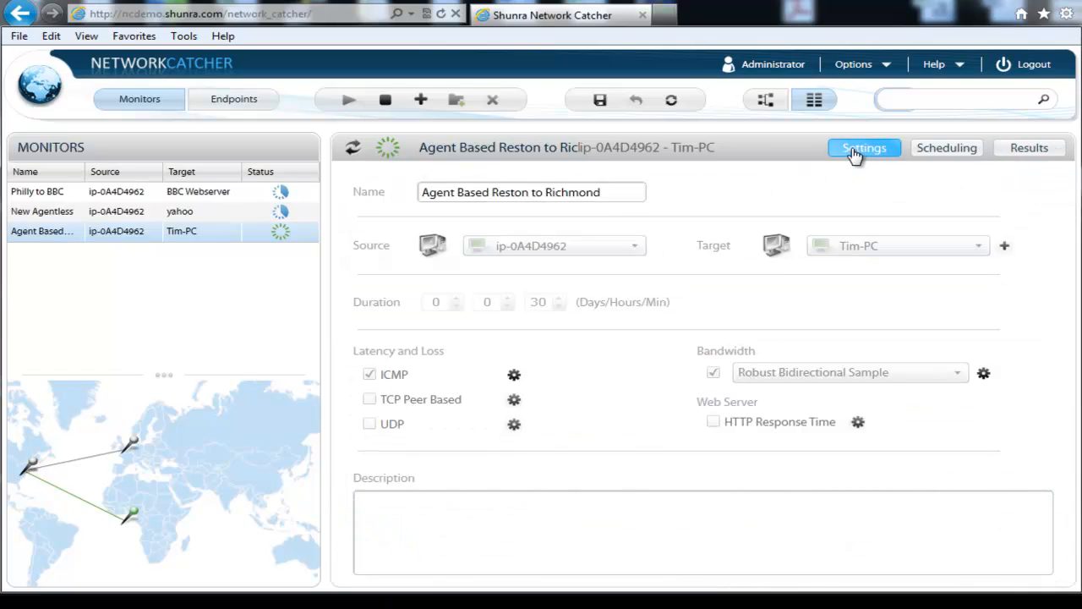
left_click(1025, 151)
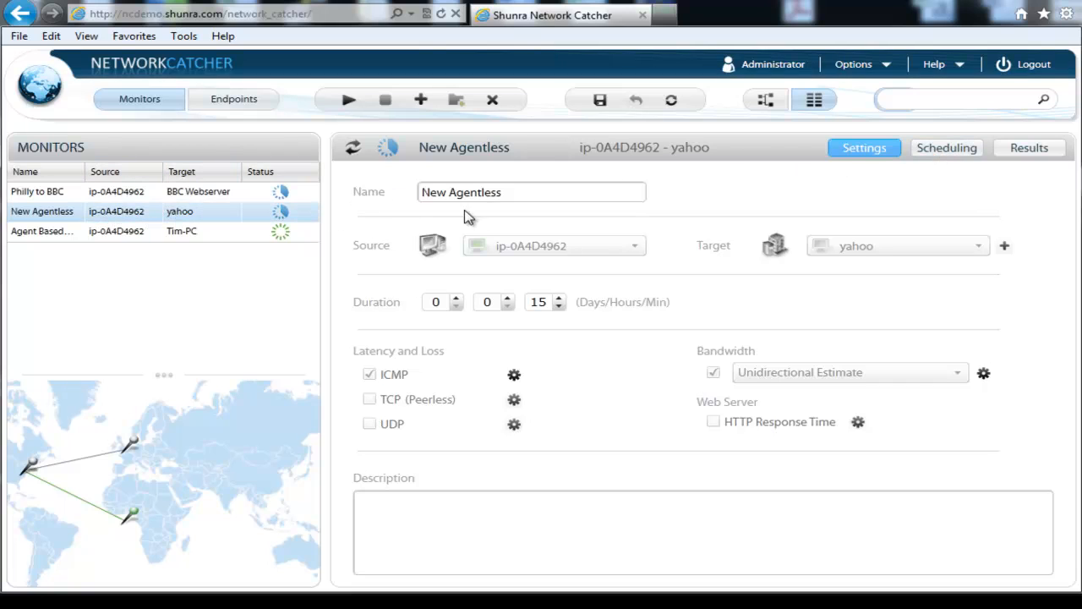
- Add a new schedule to the New Agentless monitor
left_click(943, 150)
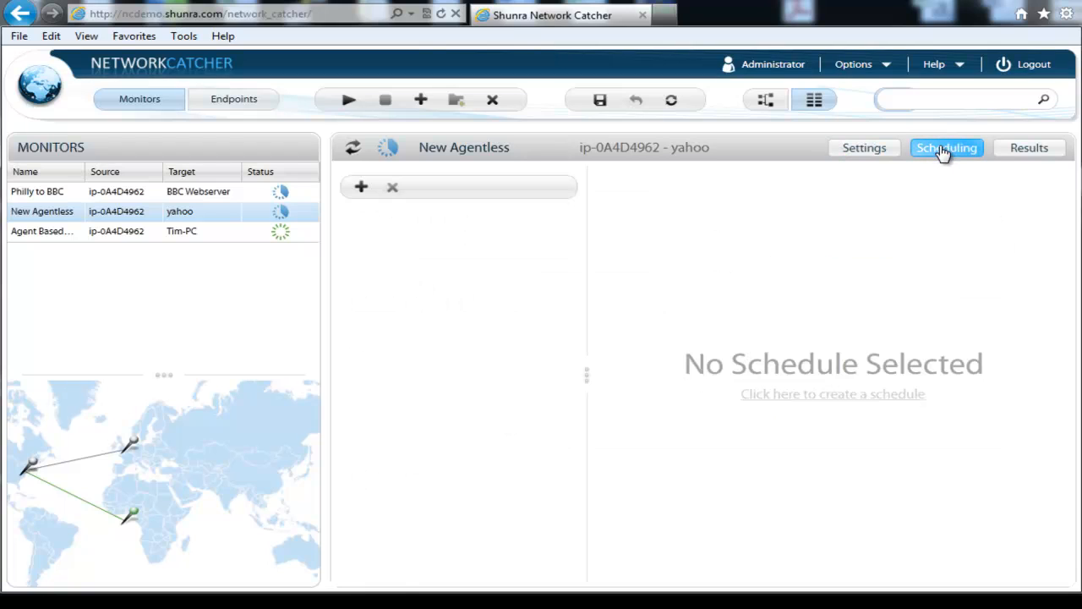
left_click(361, 188)
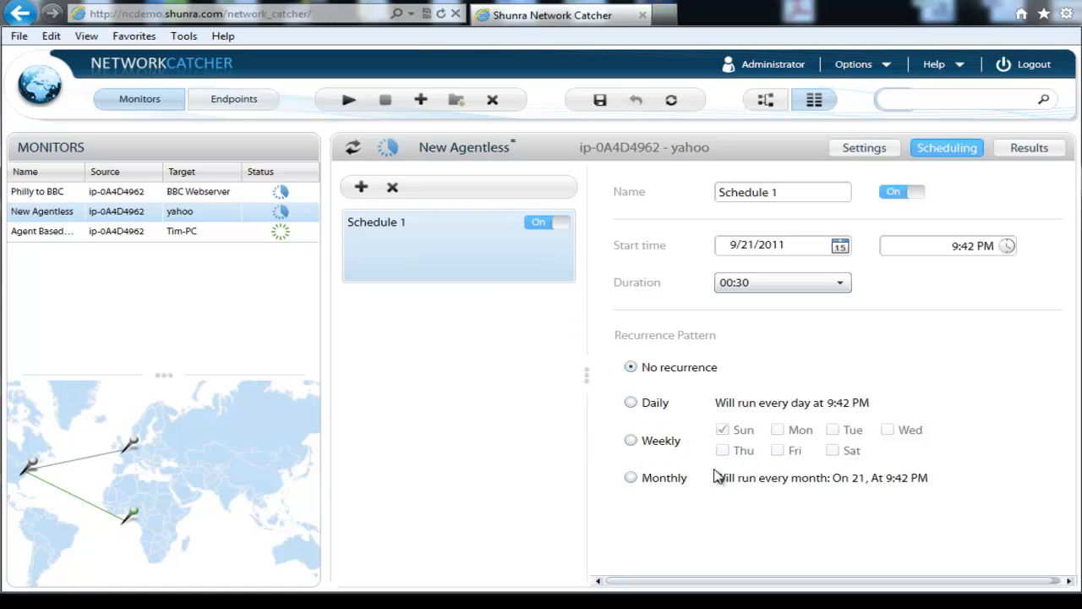
- Narrow the agent-based Reston to Richmond monitor's viewed time frame to 8:24 PM through 8:32 PM
left_click(110, 231)
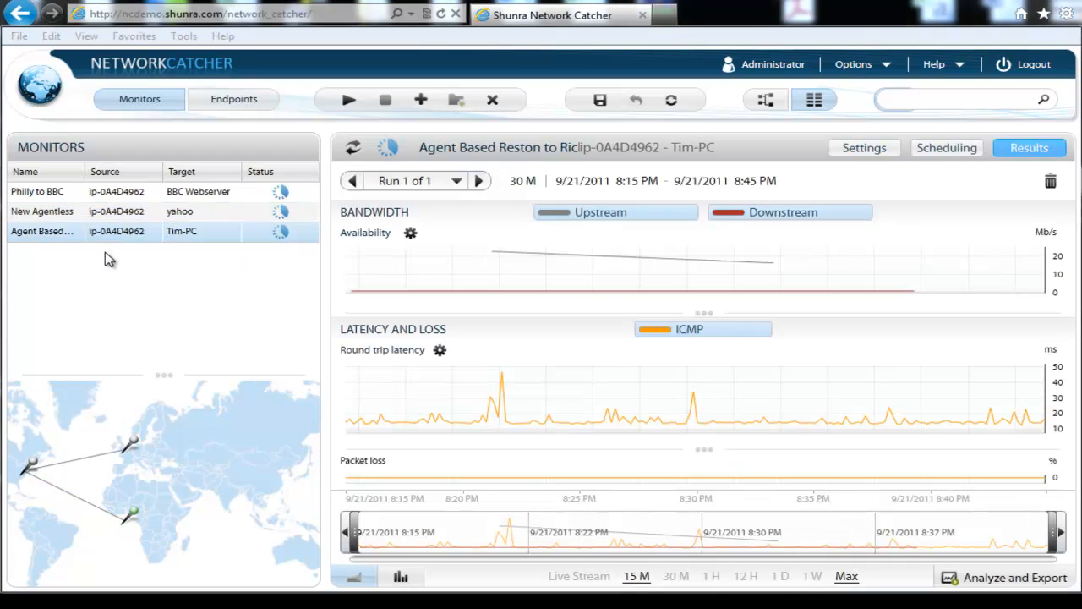
left_click(61, 239)
left_click_drag(1055, 541, 750, 558)
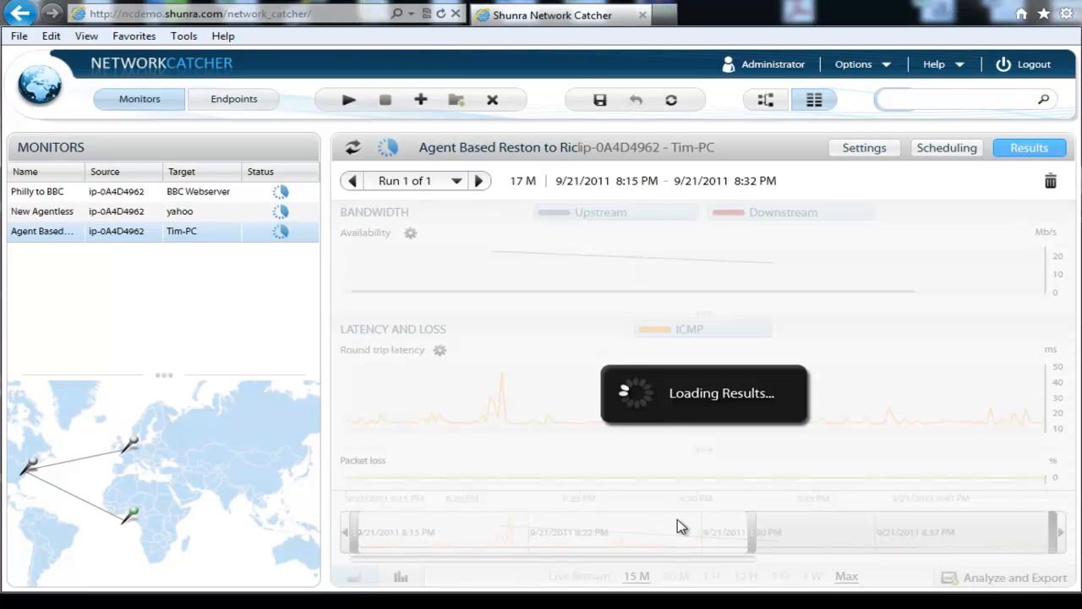
left_click_drag(360, 534, 560, 536)
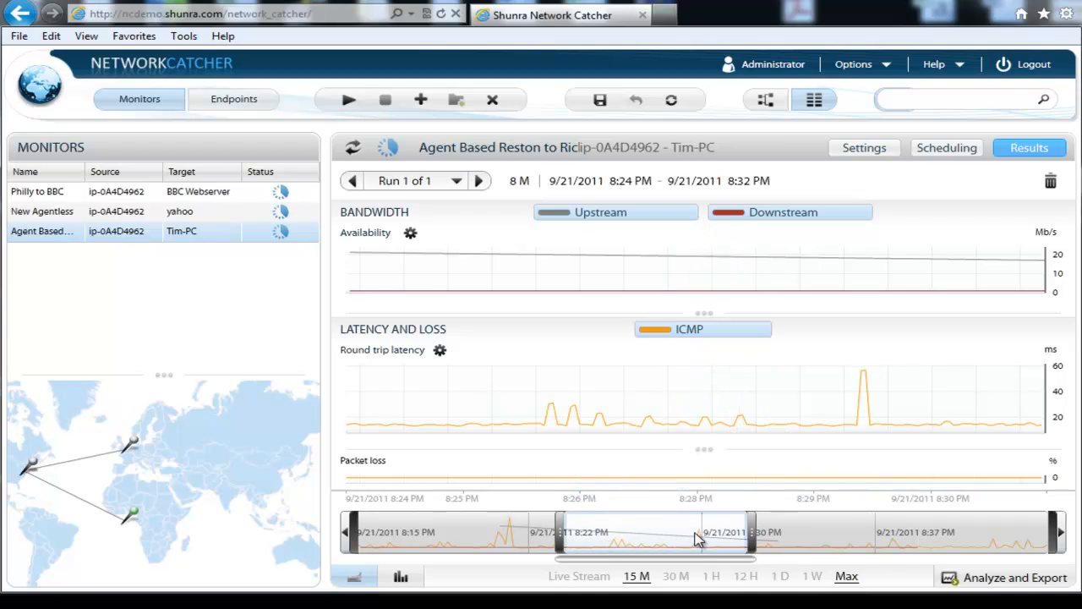
left_click(988, 580)
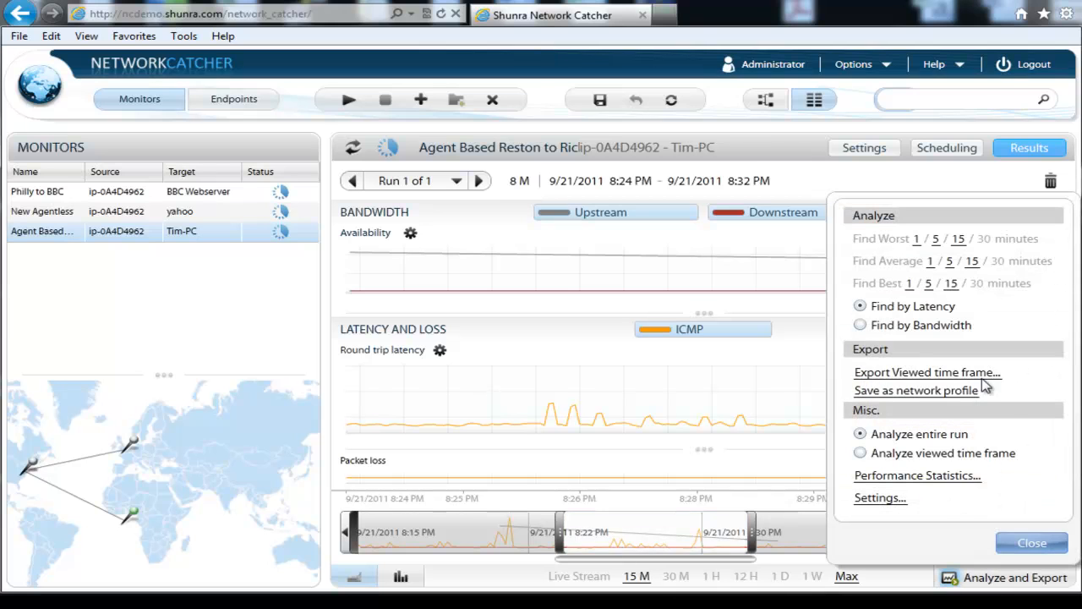
left_click(900, 376)
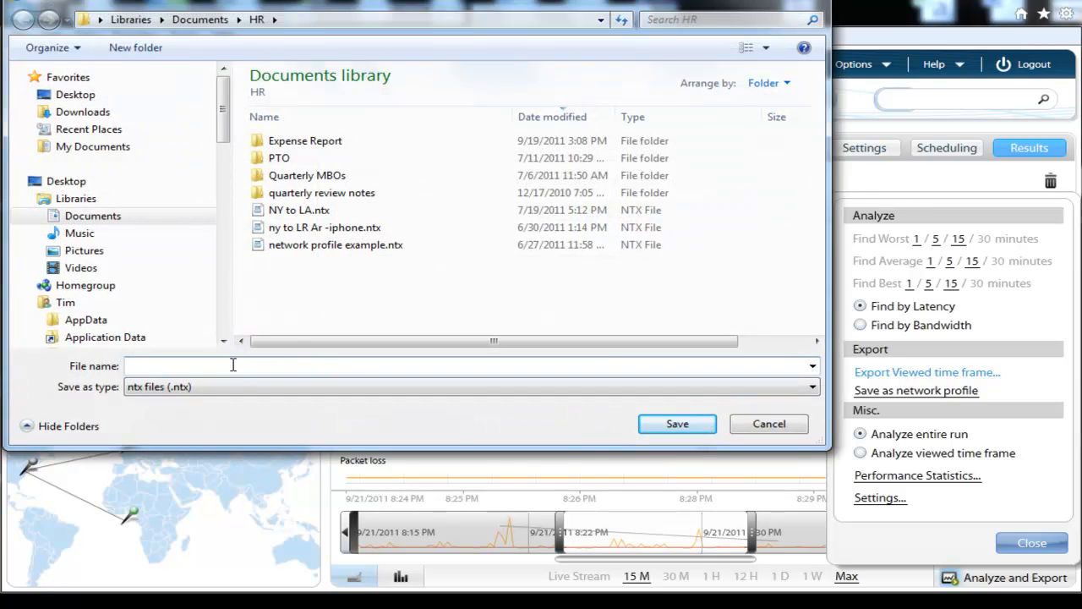
left_click(768, 424)
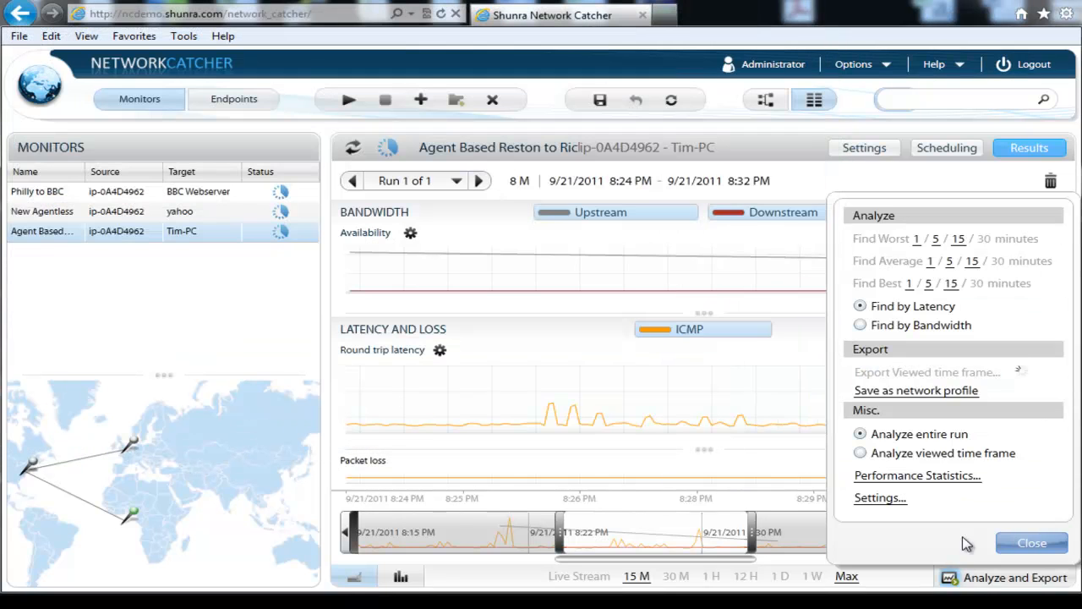
- Save the viewed time frame as a network profile named "reston to Richmond" in the root folder
left_click(899, 399)
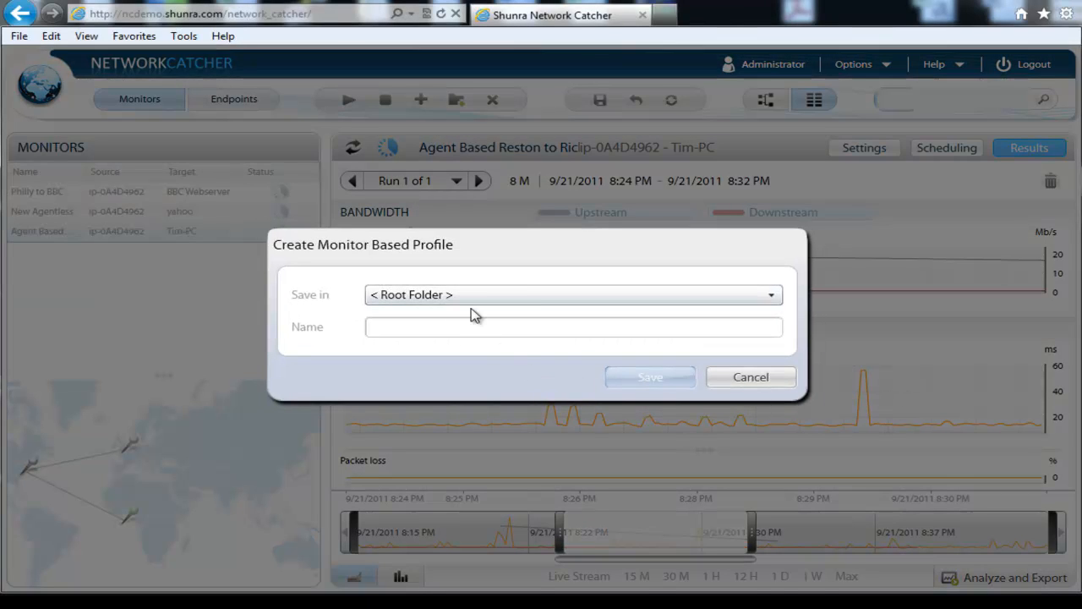
type("reston to Richmond")
left_click(630, 379)
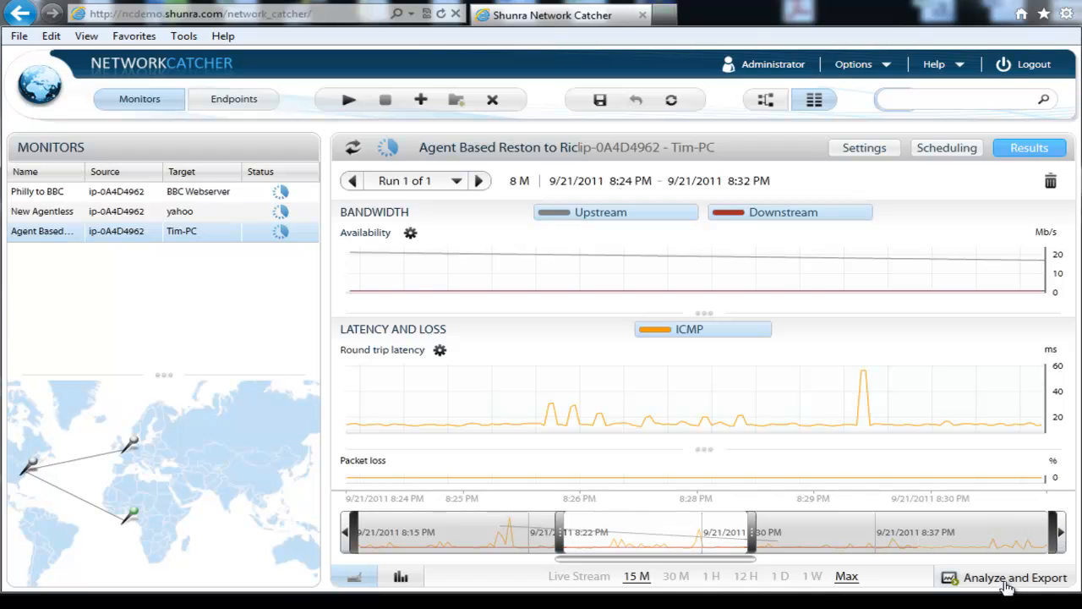
- Find the worst 5 minutes by latency across the agent-based monitor's entire run
left_click(1007, 582)
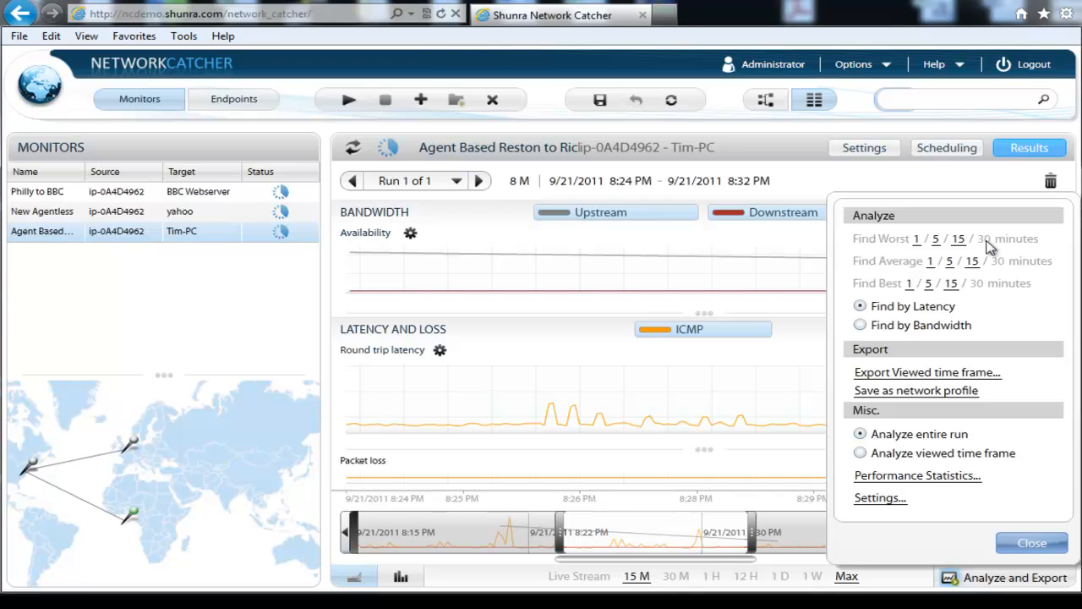
left_click(936, 240)
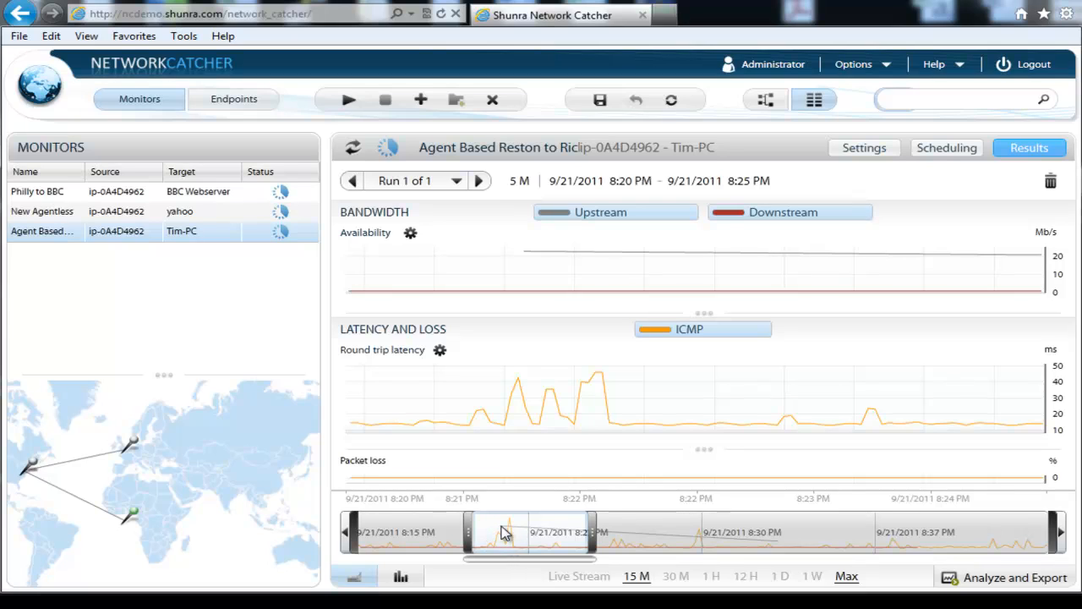
left_click(1008, 577)
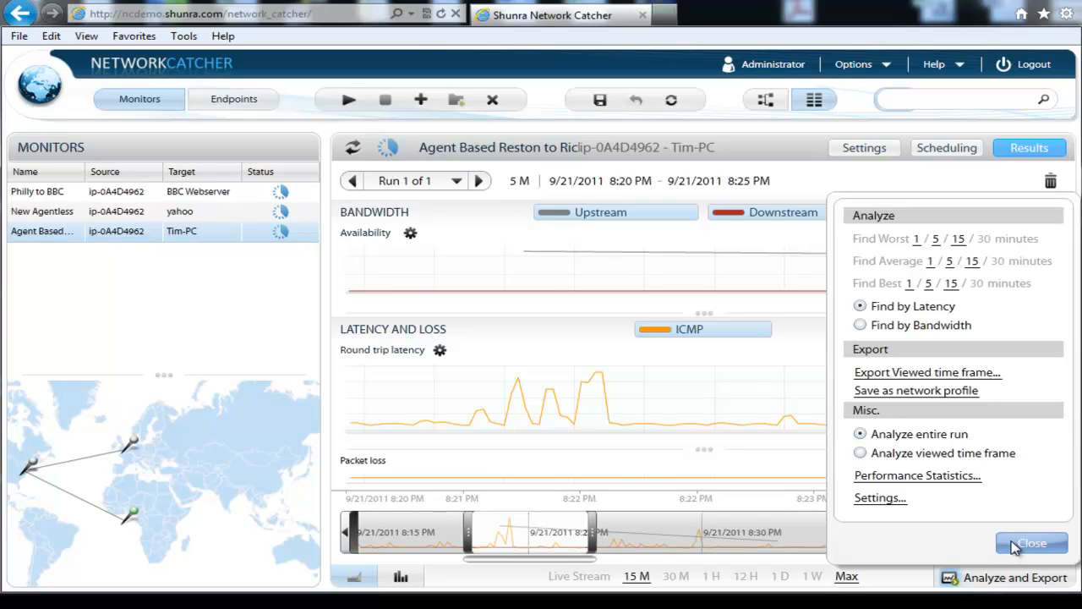
left_click(1015, 545)
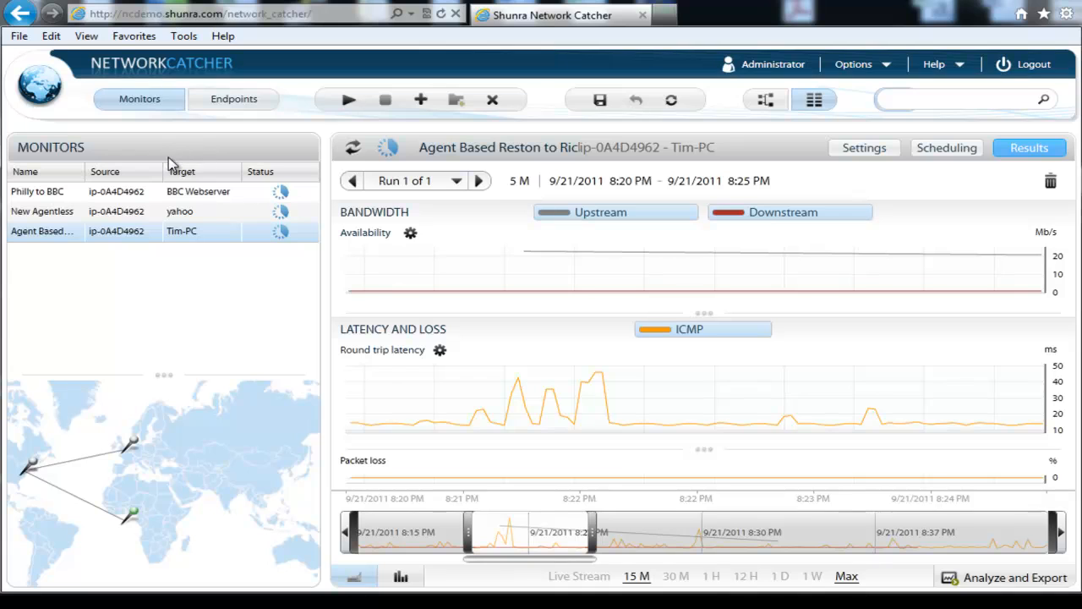
- Switch to Network Profiles and view the reston to Richmond profile's bandwidth and latency graphs
left_click(22, 74)
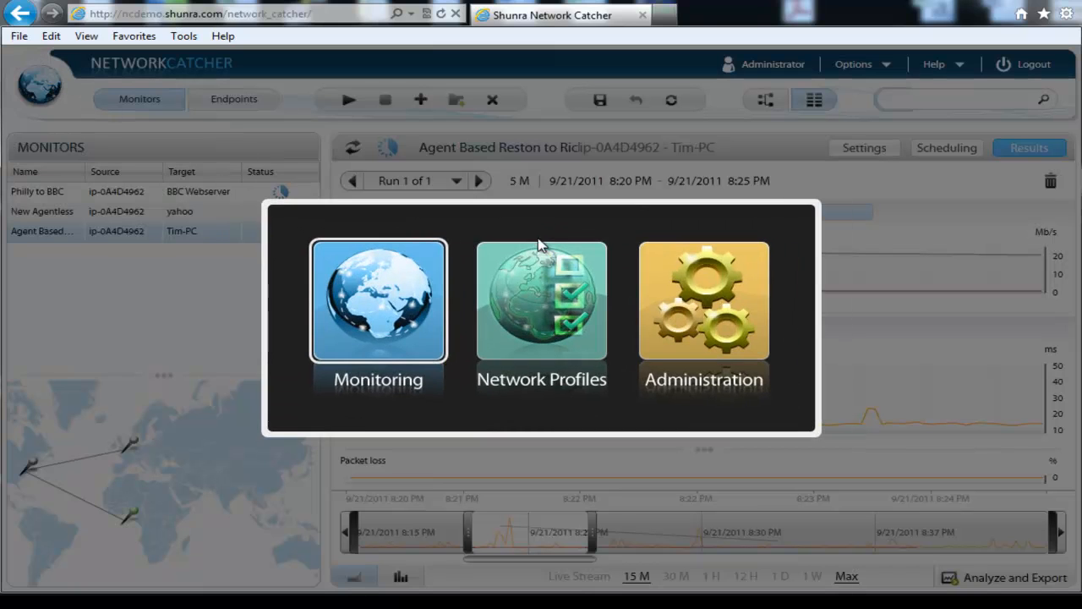
left_click(560, 309)
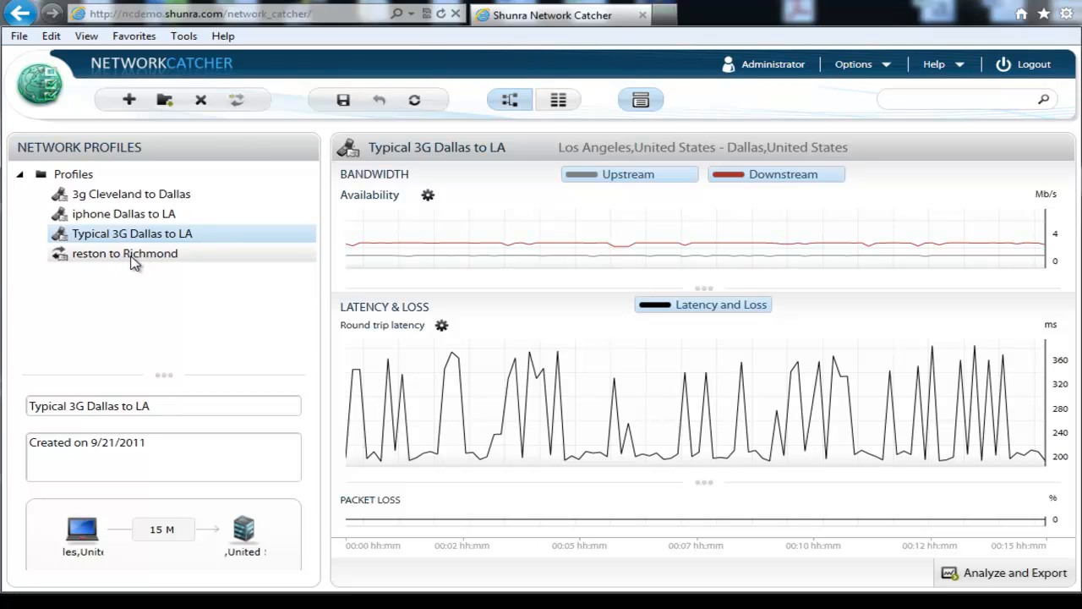
left_click(134, 263)
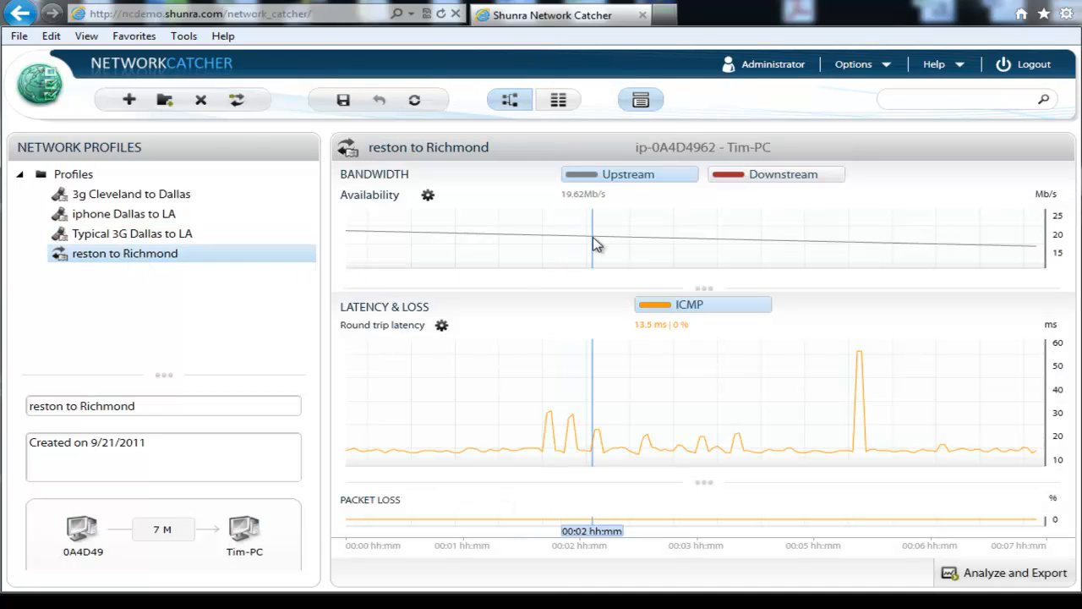